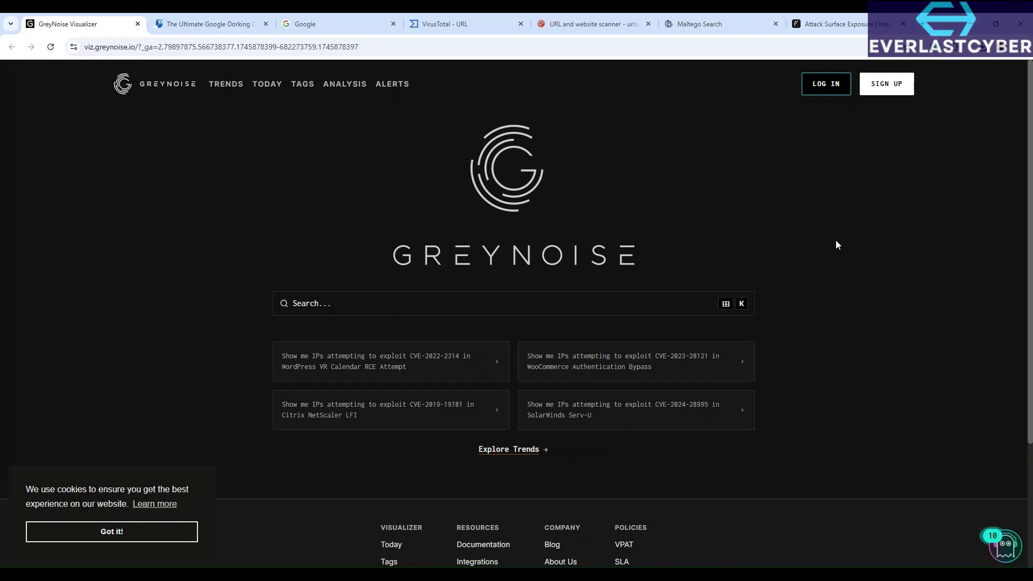
Scroll the GreyNoise Visualizer home page down to the footer and back to the top.
scroll(843, 258, "down", 1)
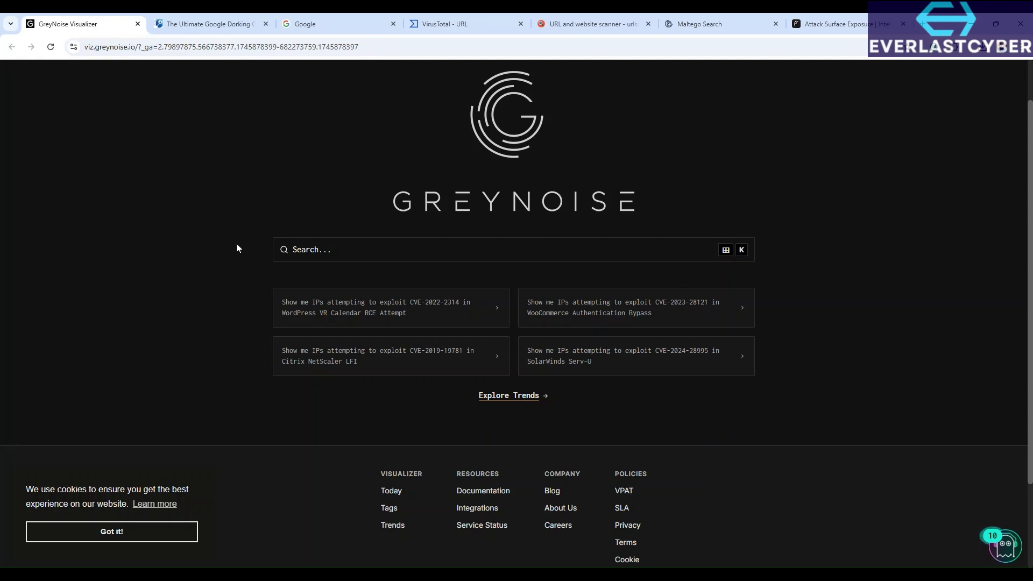
scroll(1030, 164, "down", 1)
left_click_drag(1031, 164, 1031, 200)
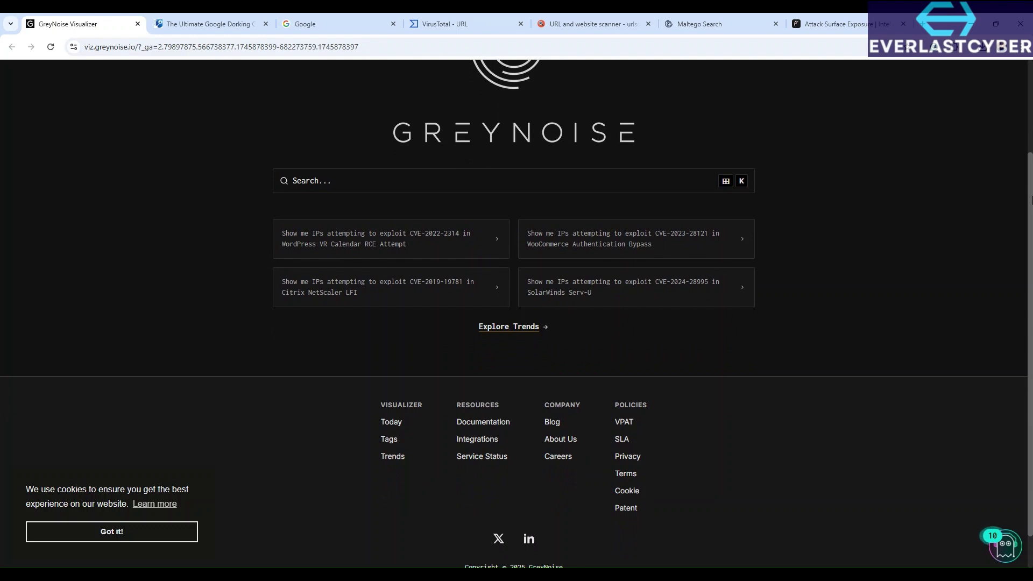
left_click_drag(1030, 200, 1030, 229)
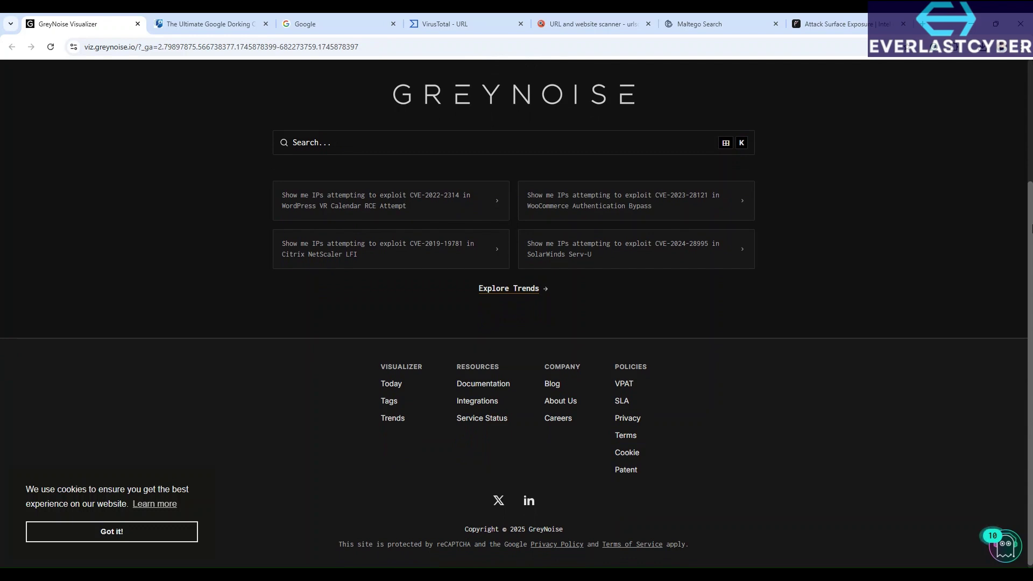
left_click_drag(1031, 229, 1027, 113)
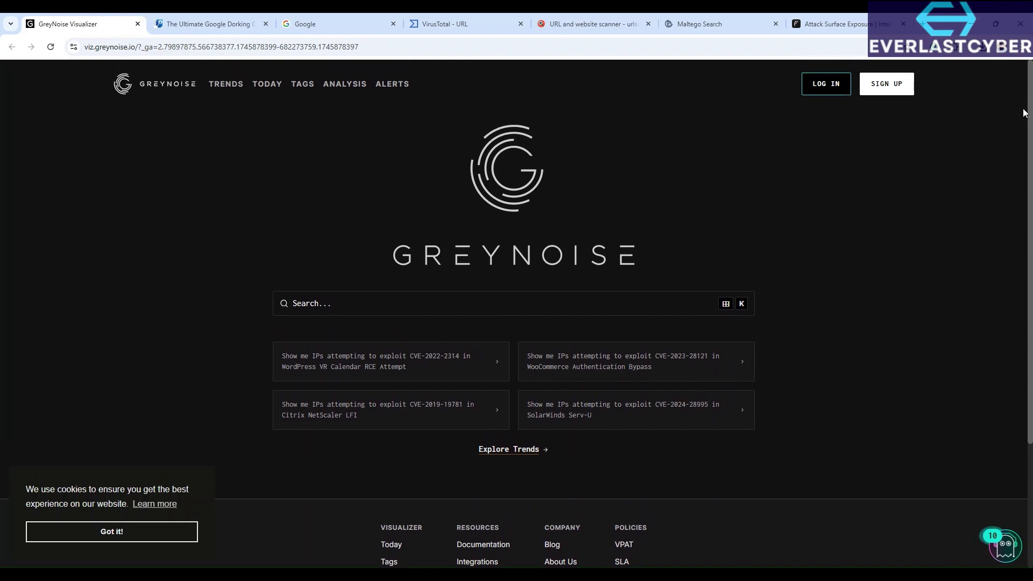
Open Explore Trends in a new tab and go to the Oracle Weblogic CVE-2019-2725 Worm tag.
left_click(499, 452, "ctrl")
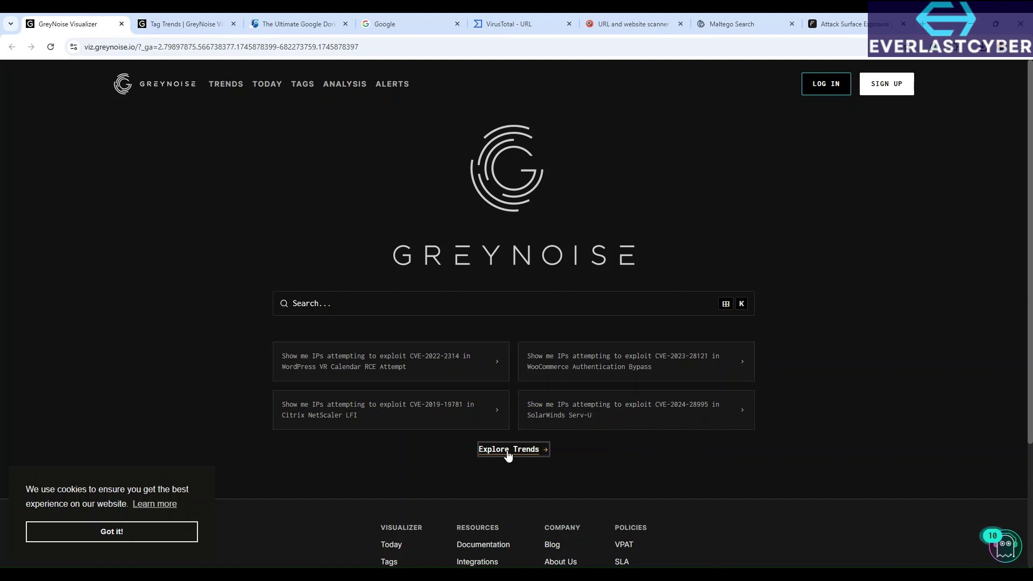
left_click(183, 24)
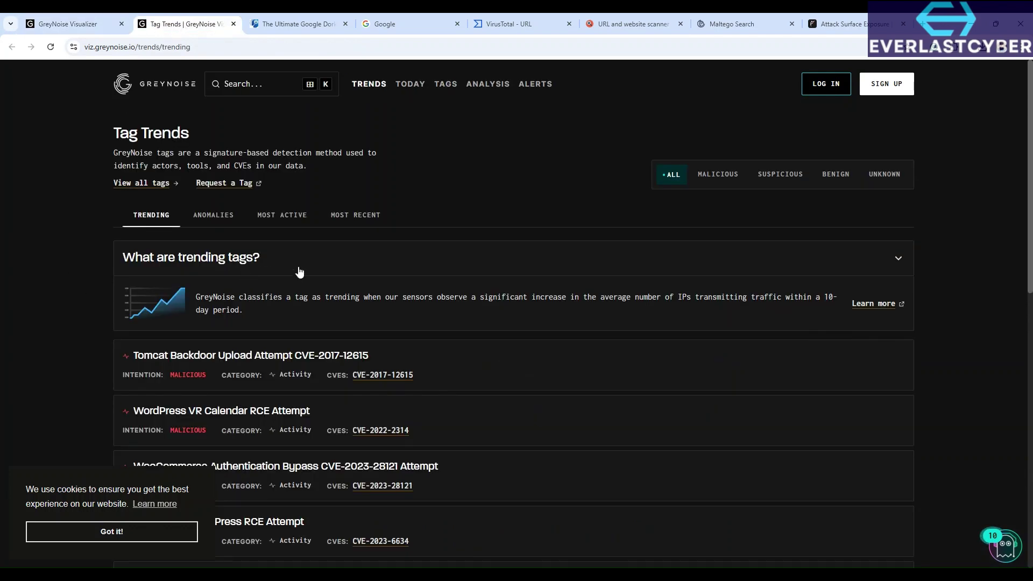
scroll(581, 327, "down", 2)
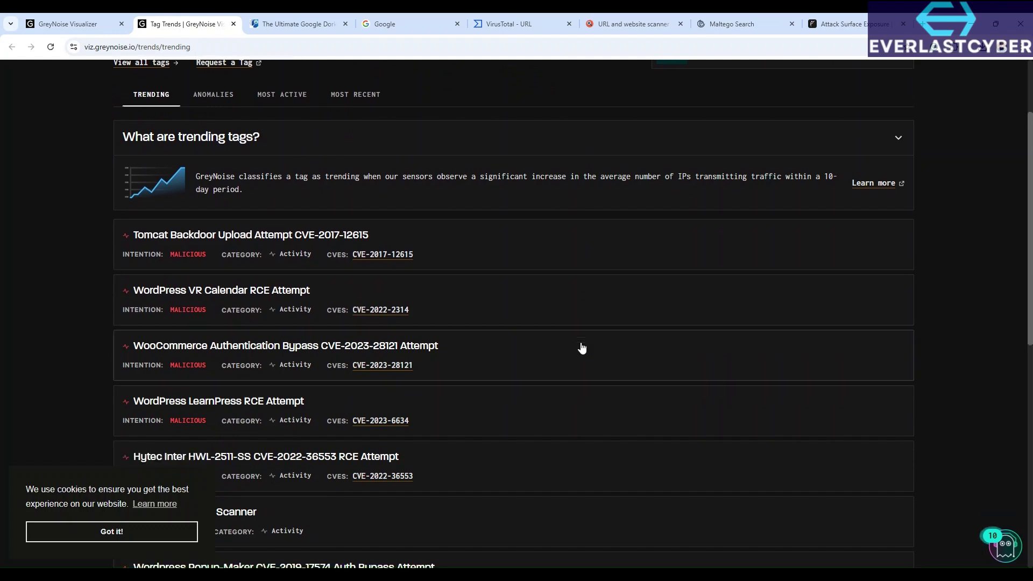
scroll(580, 344, "up", 2)
scroll(547, 231, "down", 4)
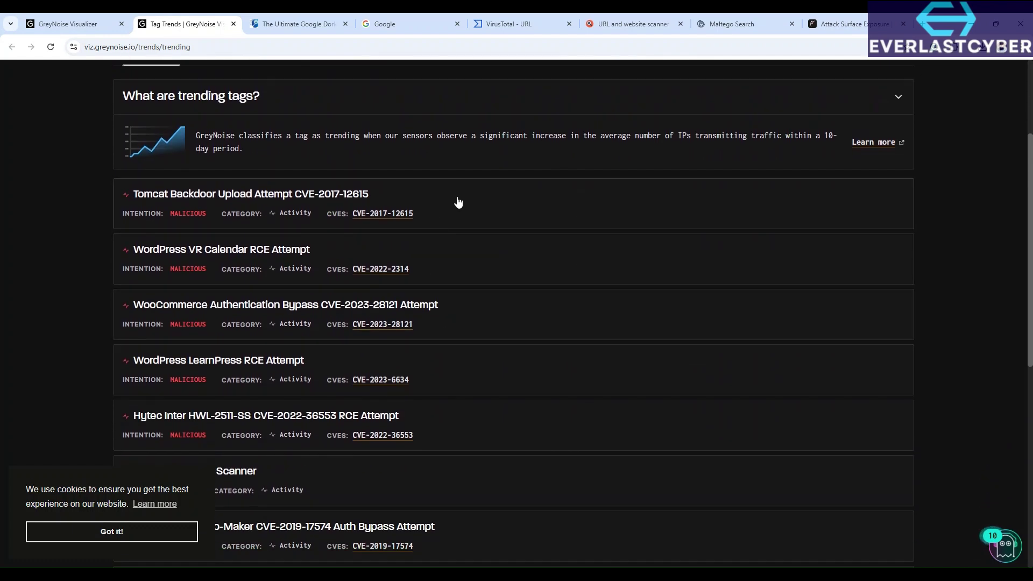
scroll(470, 301, "down", 3)
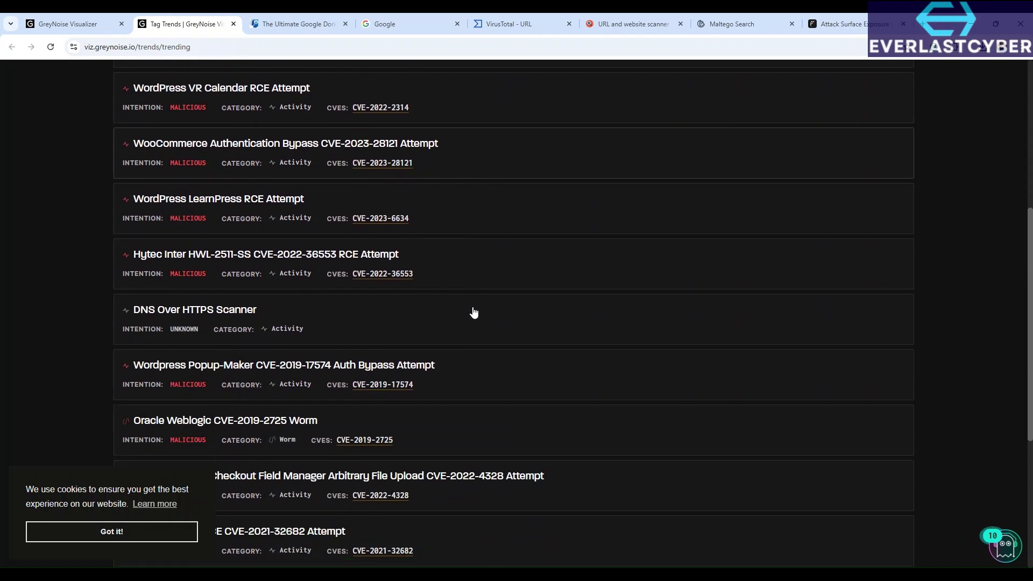
scroll(454, 312, "down", 1)
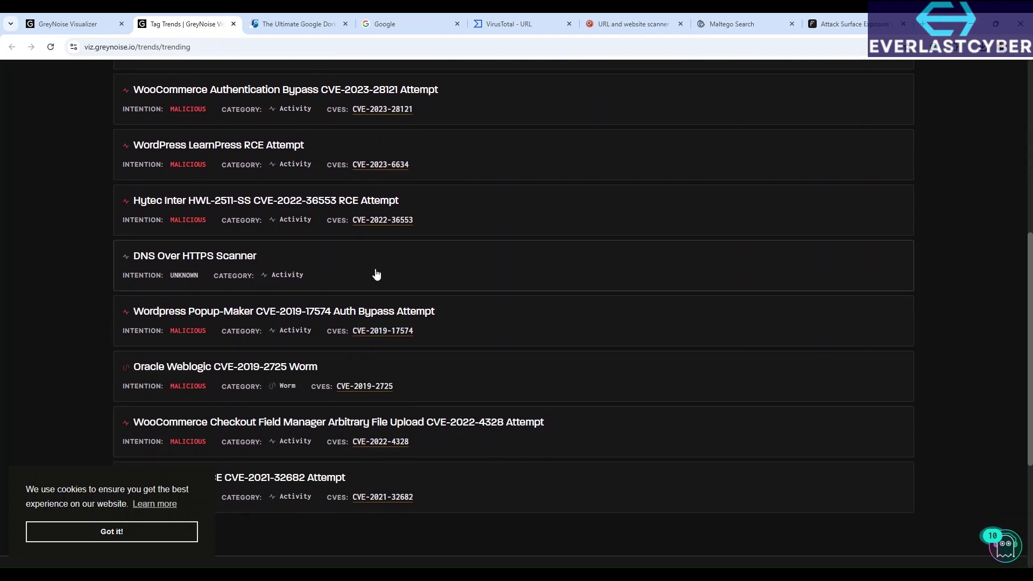
scroll(435, 339, "down", 1)
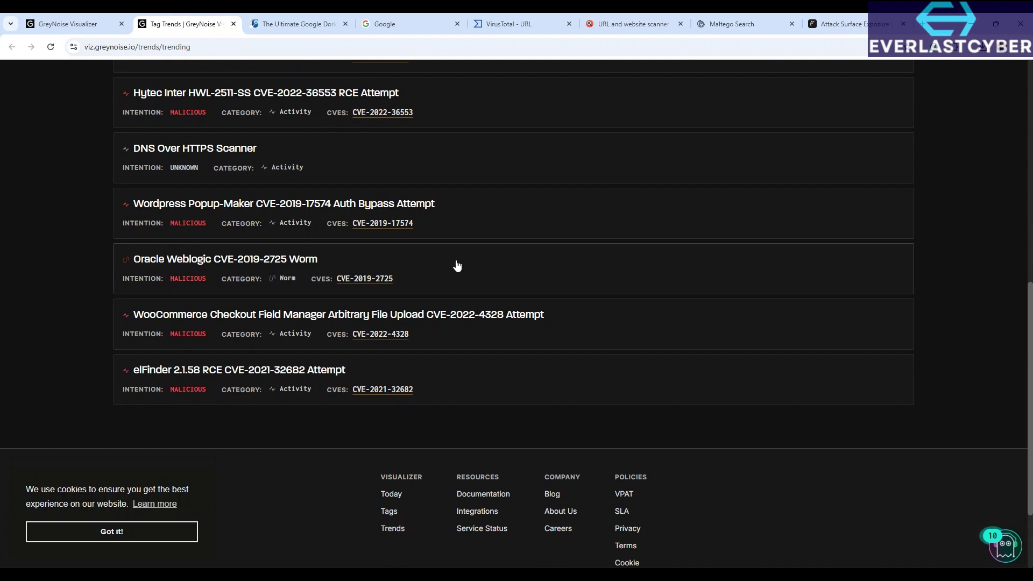
left_click(457, 265)
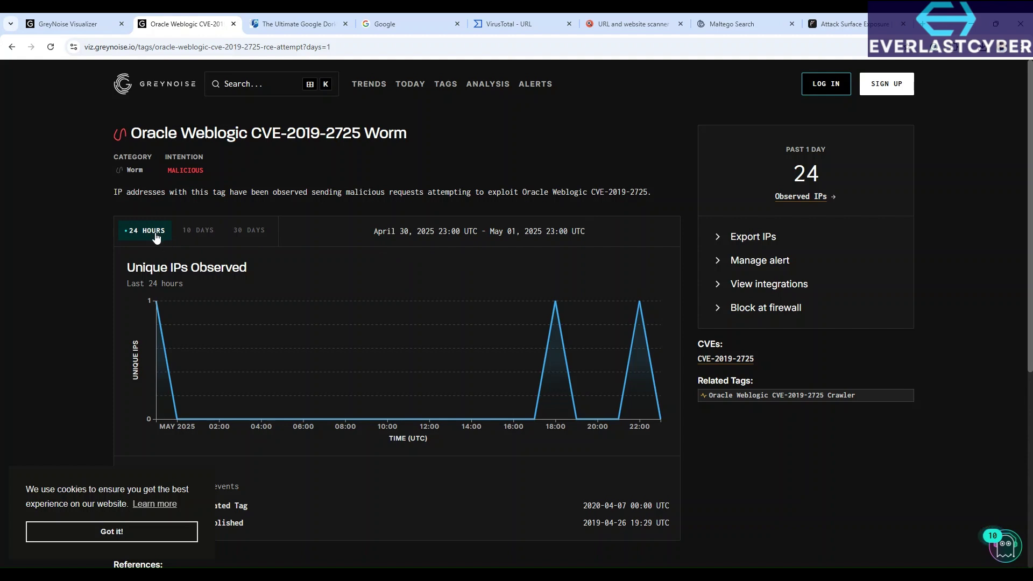
Review the Worm tag's activity chart, timeline, CVE link and reference URLs.
mouse_move(158, 301)
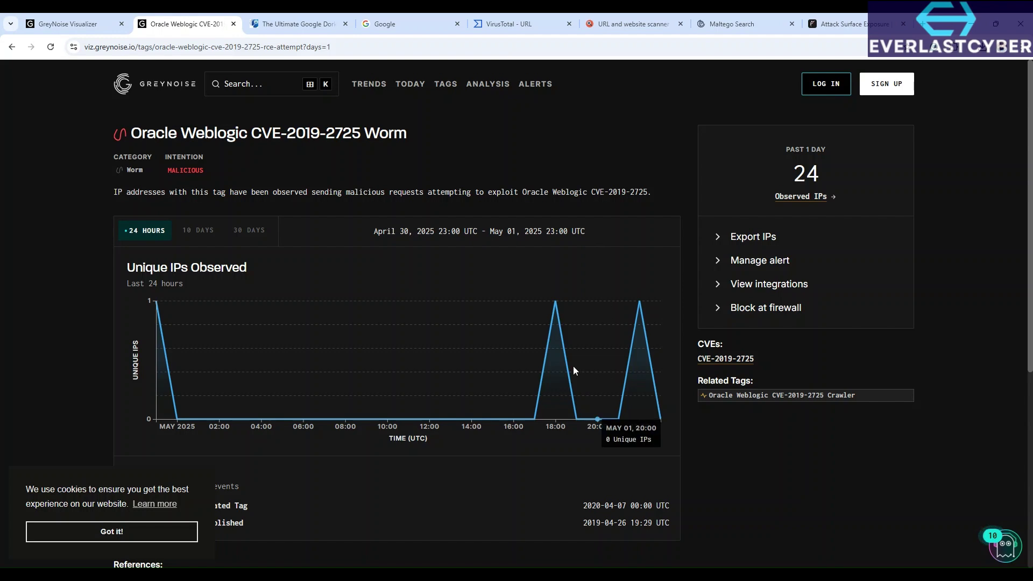
scroll(541, 366, "down", 2)
scroll(521, 366, "down", 2)
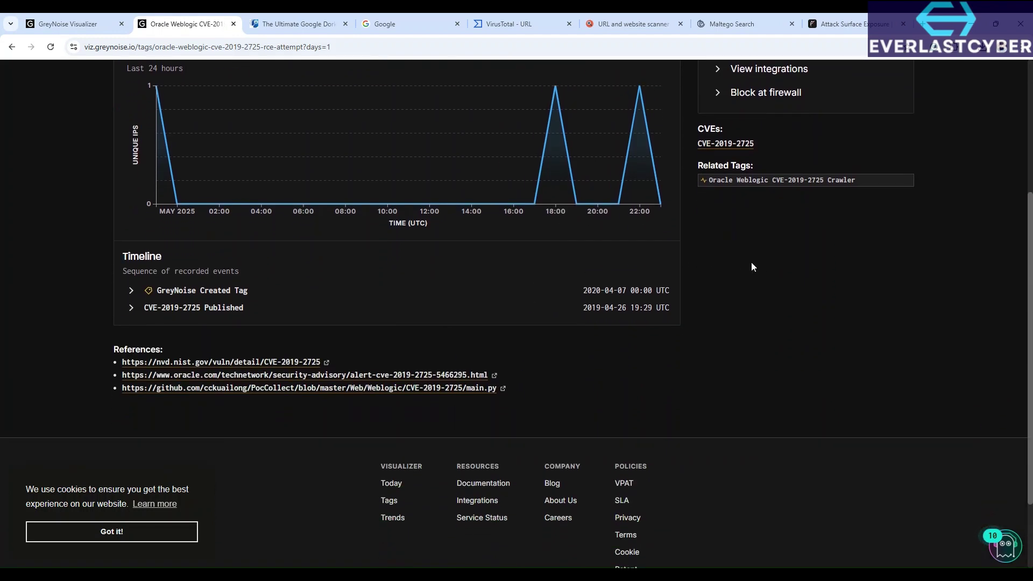
scroll(786, 351, "up", 4)
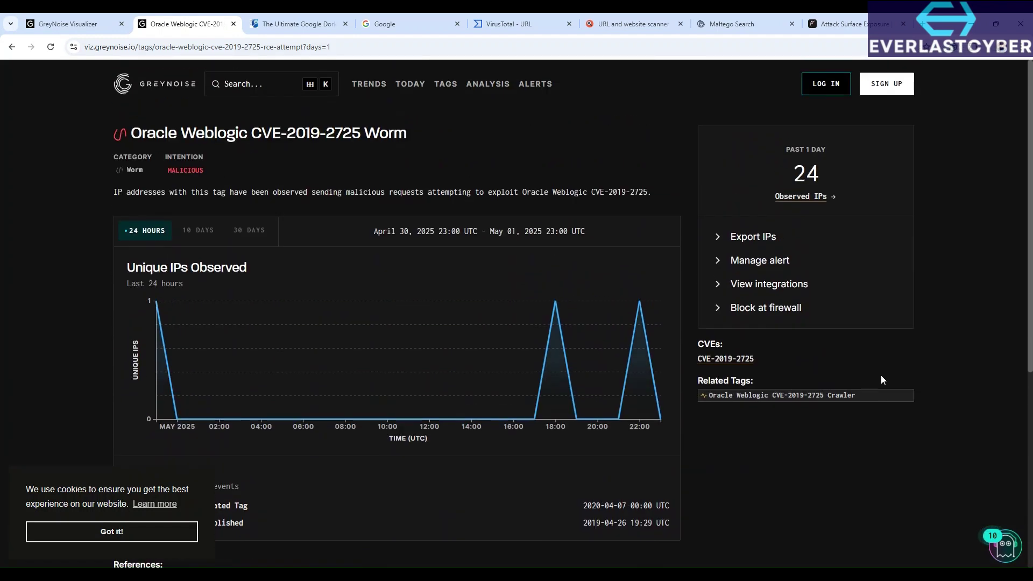
List the 24 IPs observed with the Worm tag and review their countries, destinations and tags.
left_click(805, 197)
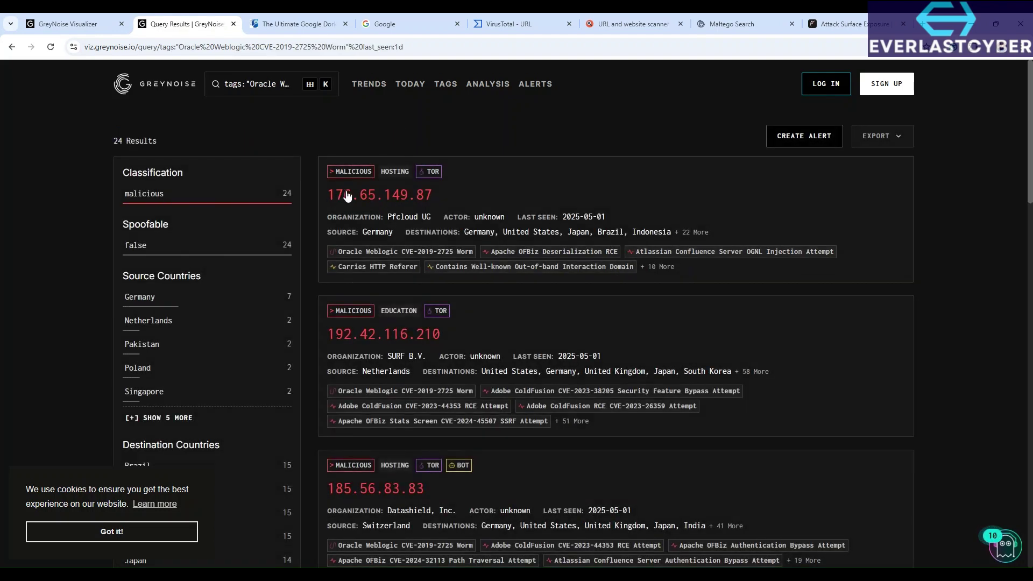
scroll(394, 198, "down", 1)
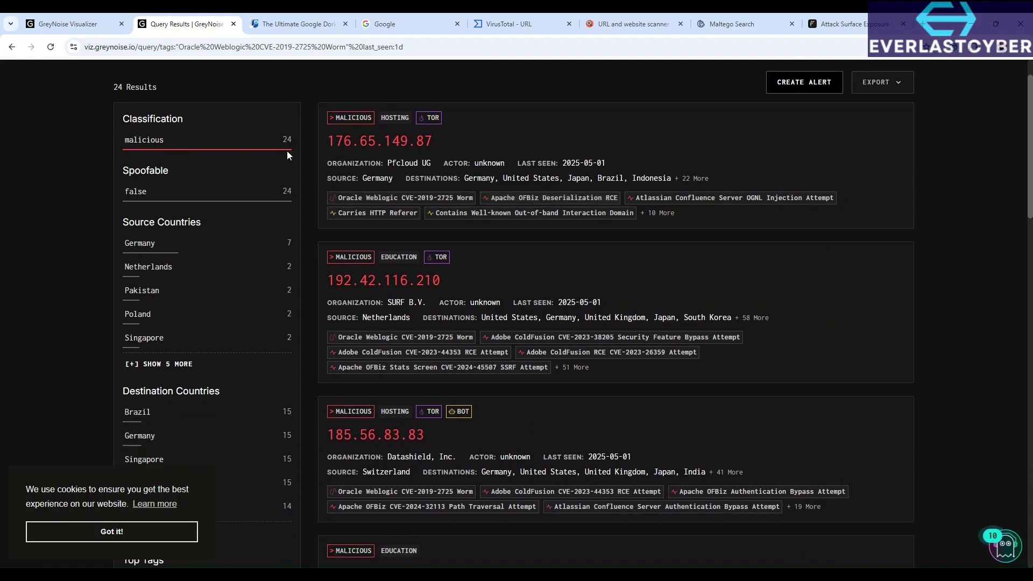
scroll(408, 163, "down", 1)
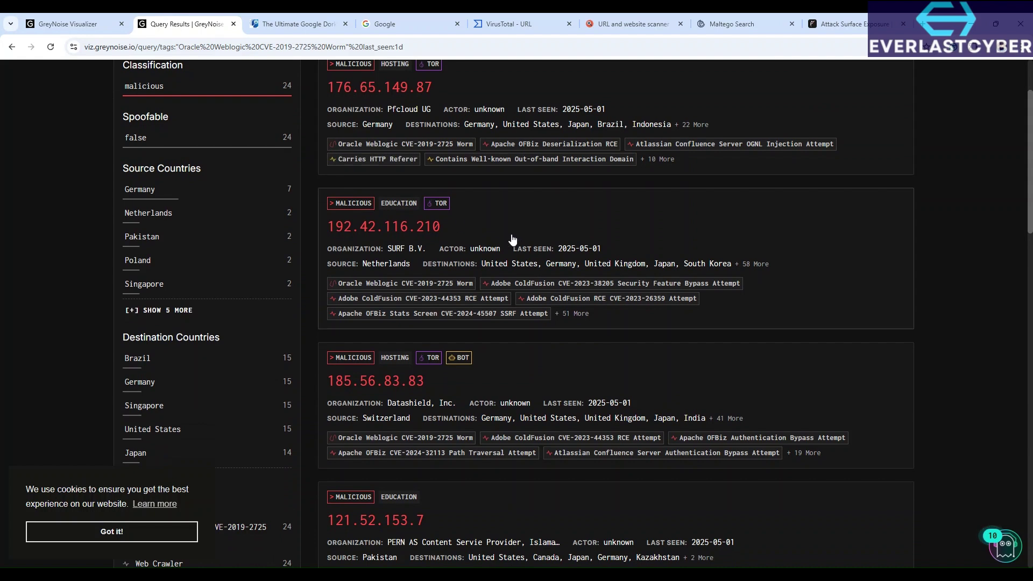
scroll(516, 238, "down", 2)
scroll(516, 238, "down", 2)
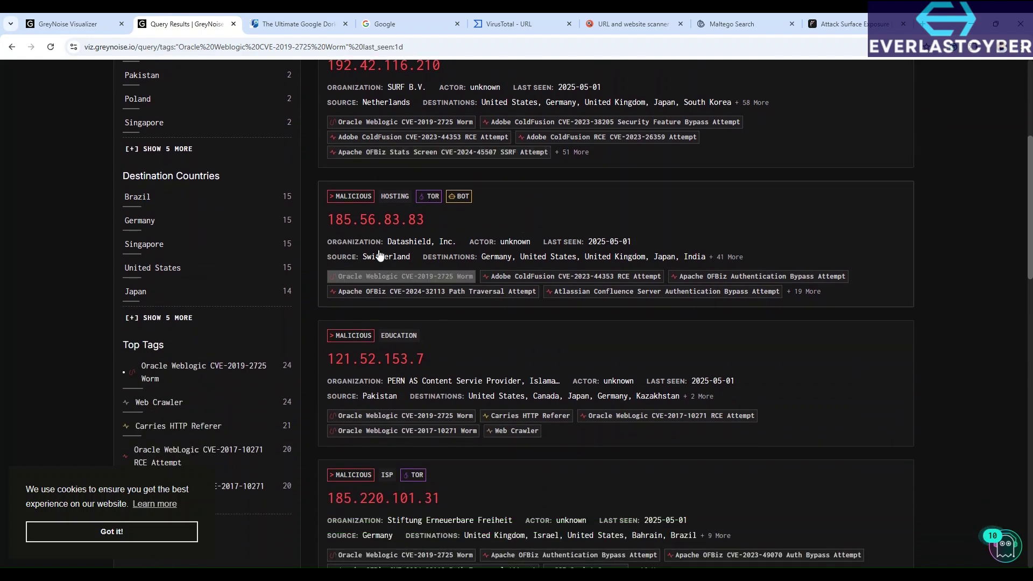
scroll(471, 225, "up", 5)
scroll(471, 224, "up", 1)
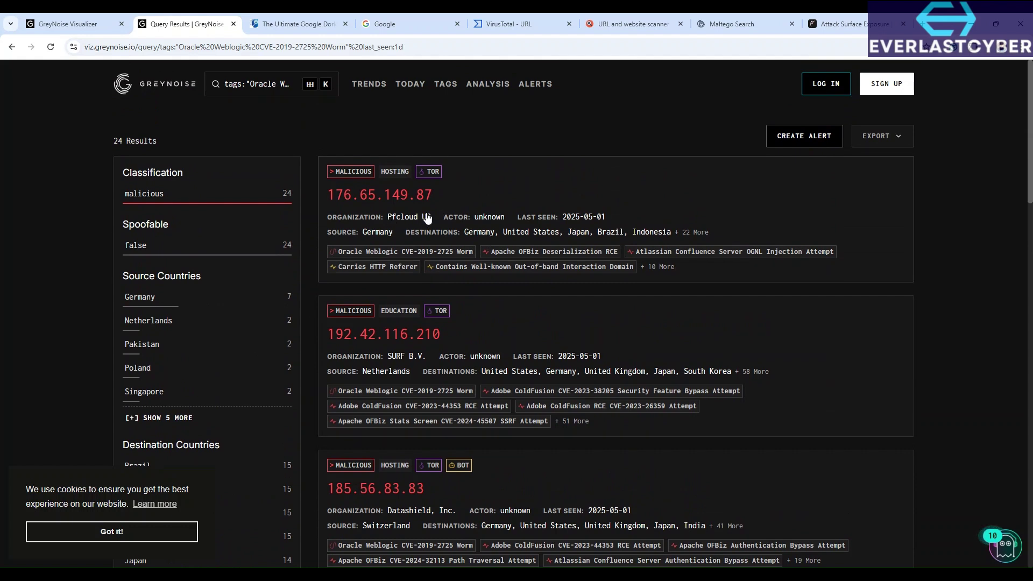
scroll(457, 254, "down", 1)
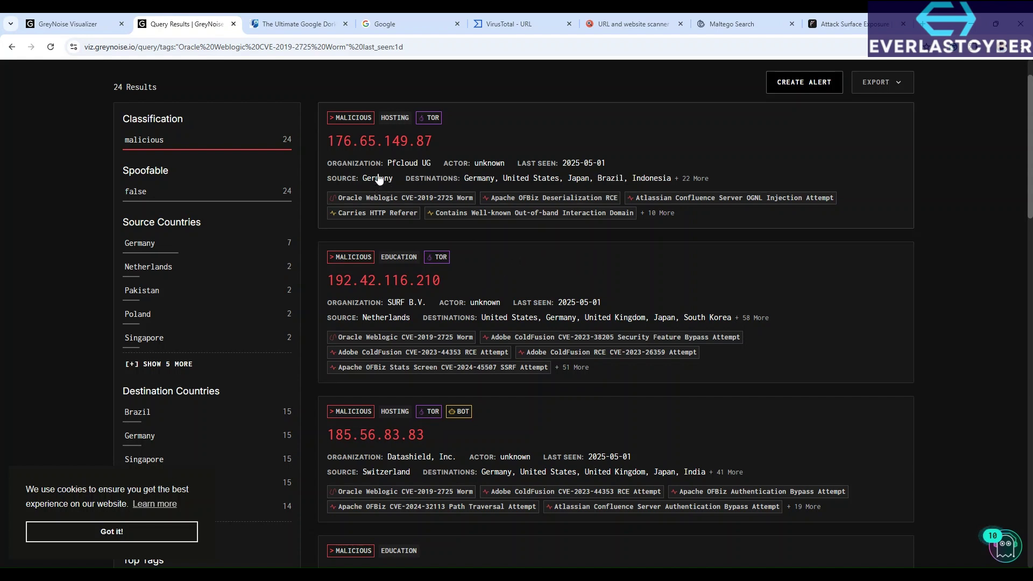
scroll(381, 189, "up", 1)
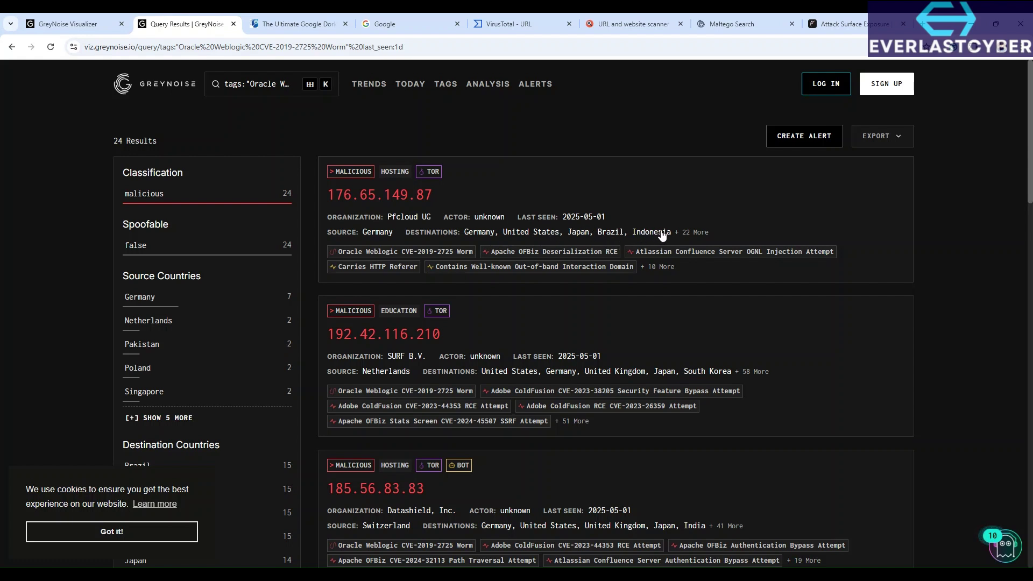
scroll(501, 330, "down", 2)
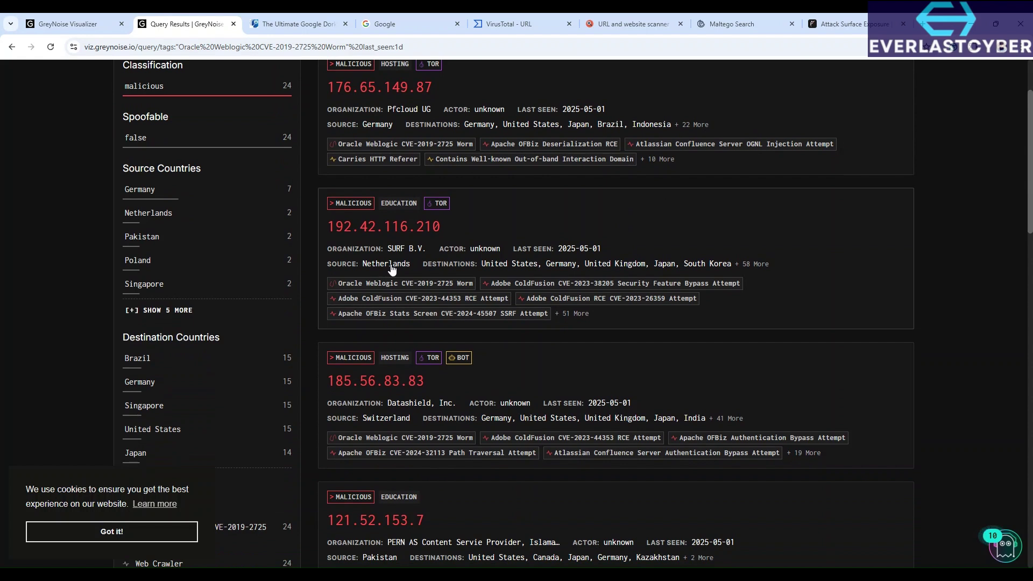
scroll(391, 269, "down", 2)
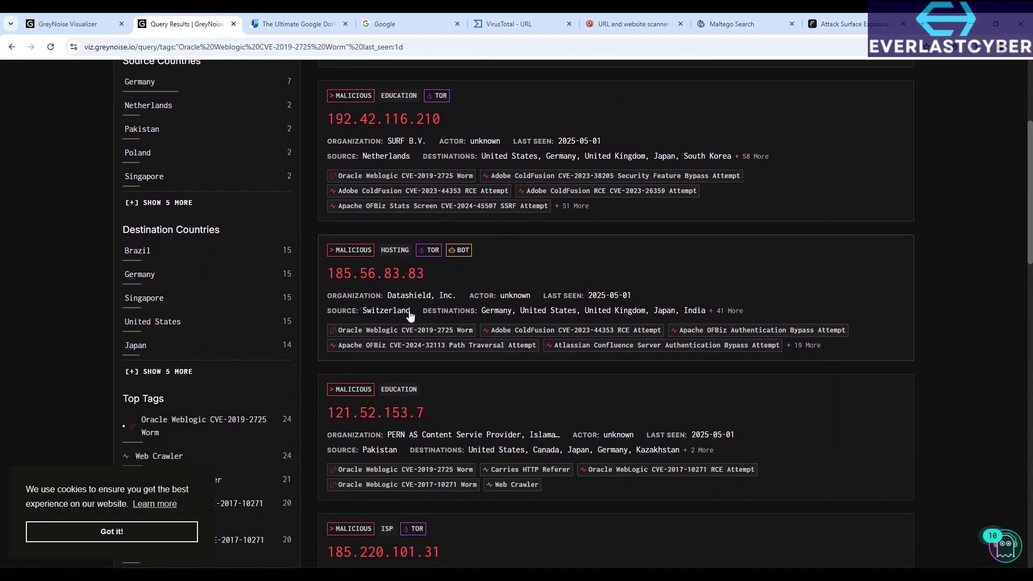
scroll(410, 314, "down", 2)
scroll(390, 347, "down", 1)
scroll(390, 347, "down", 4)
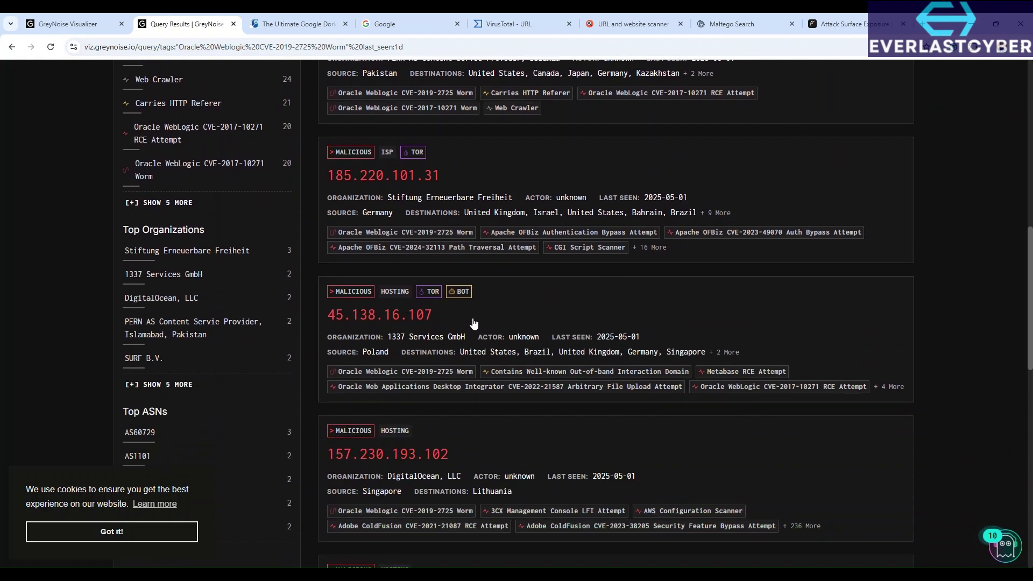
scroll(474, 323, "down", 1)
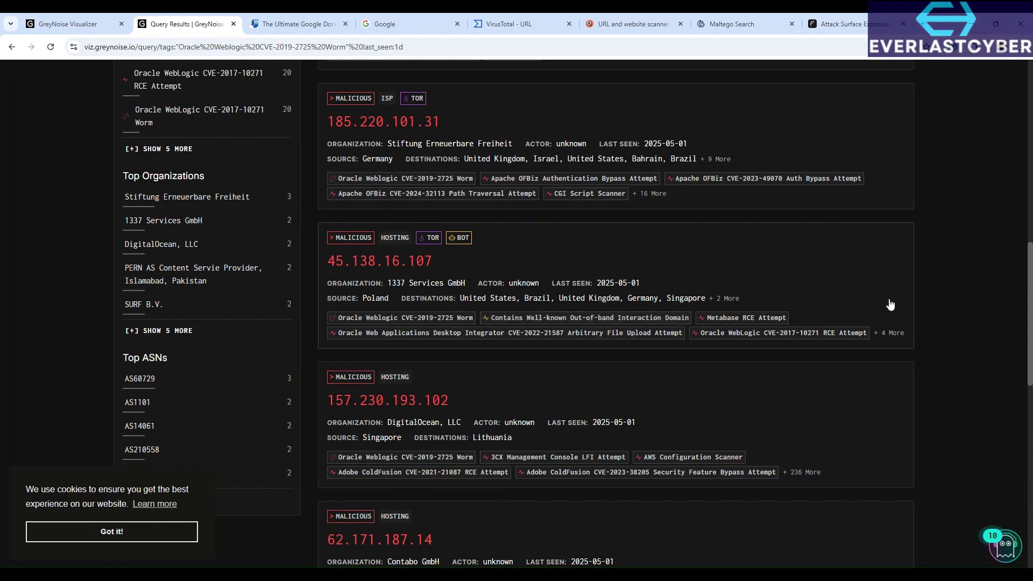
scroll(815, 301, "down", 3)
scroll(699, 323, "up", 1)
scroll(616, 333, "down", 5)
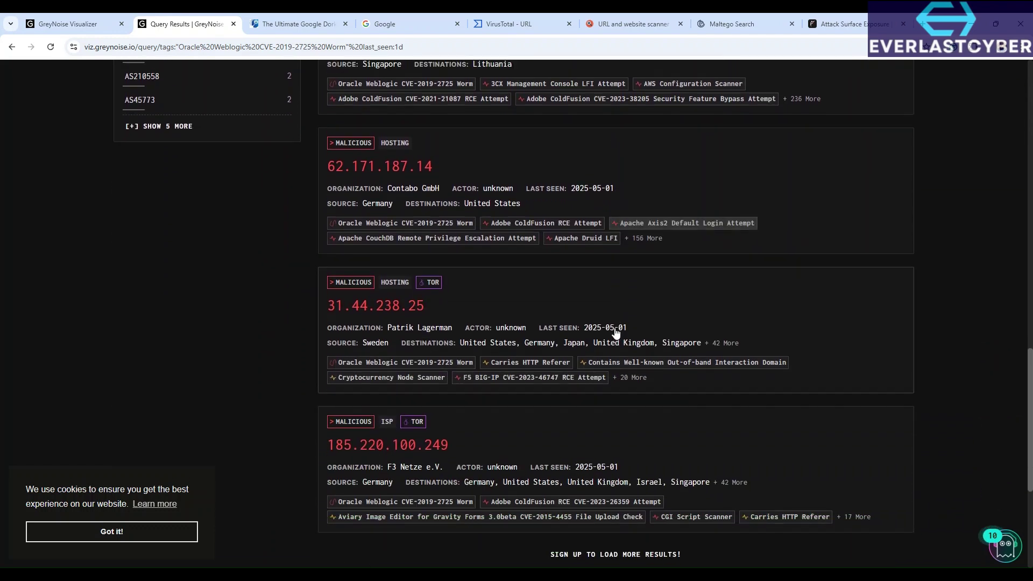
scroll(616, 333, "up", 20)
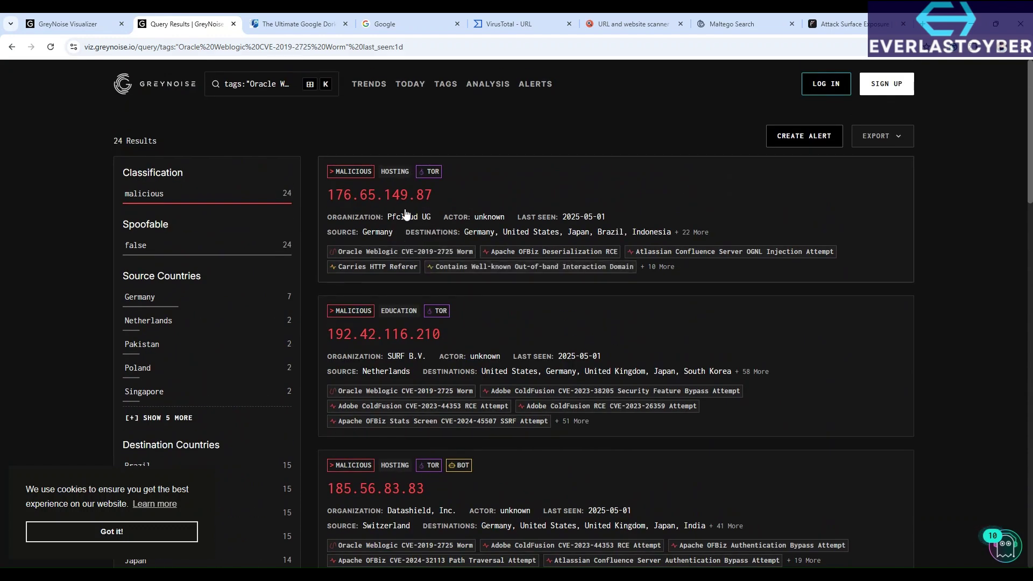
scroll(423, 365, "down", 2)
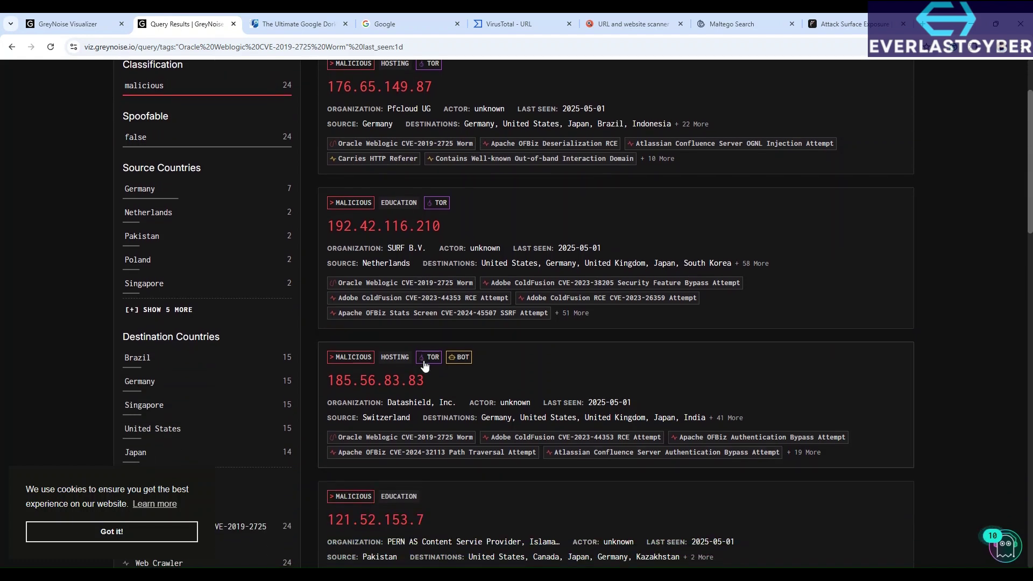
scroll(425, 366, "down", 1)
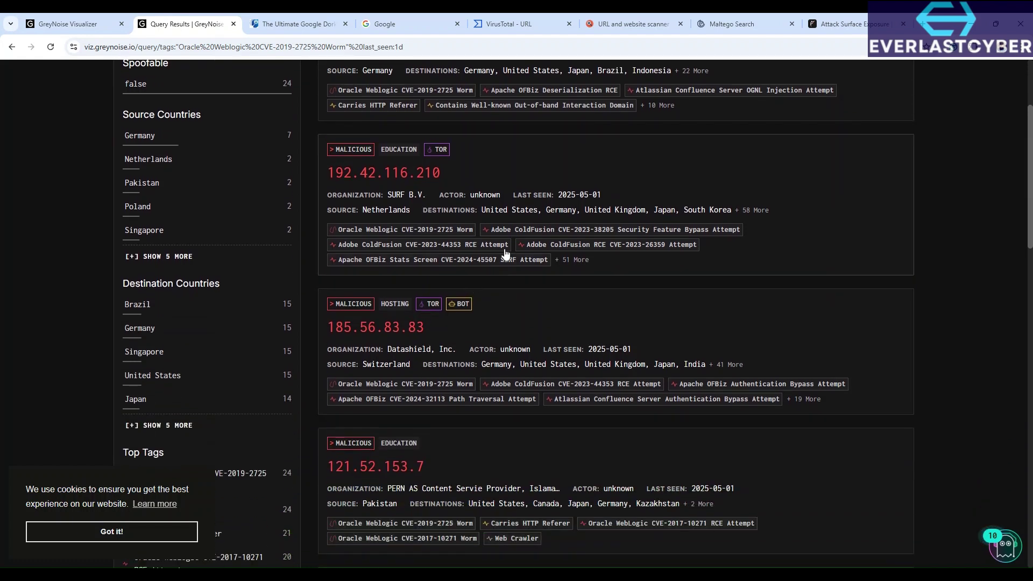
Return to the GreyNoise home page and place the caret in its search box.
left_click(54, 24)
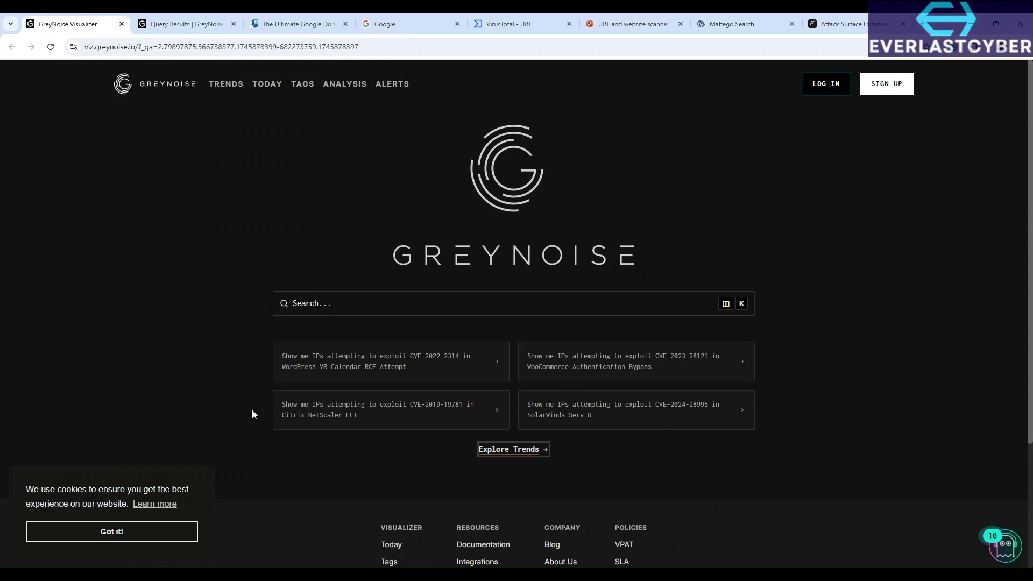
left_click(291, 305)
scroll(828, 358, "down", 3)
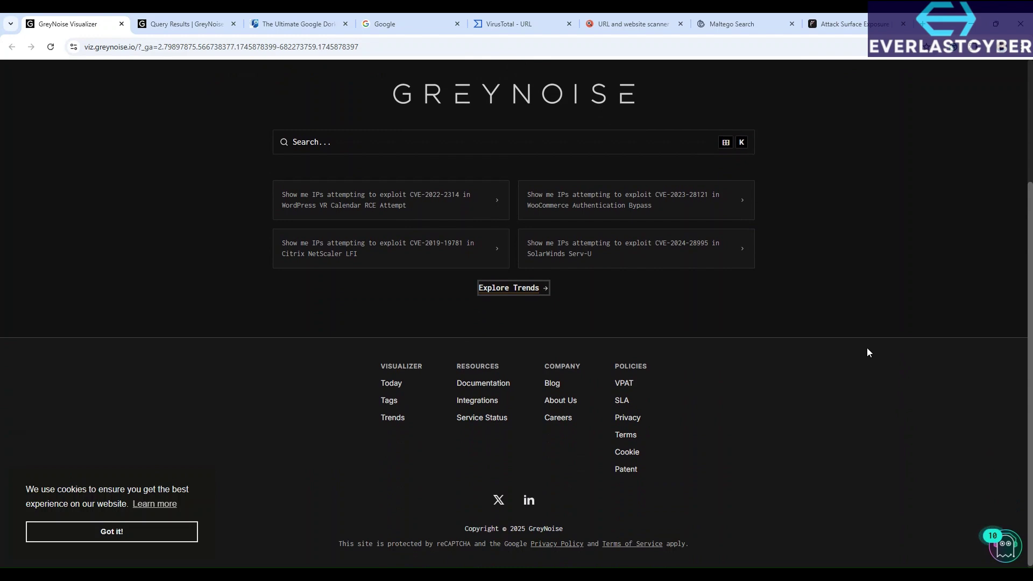
scroll(867, 353, "up", 3)
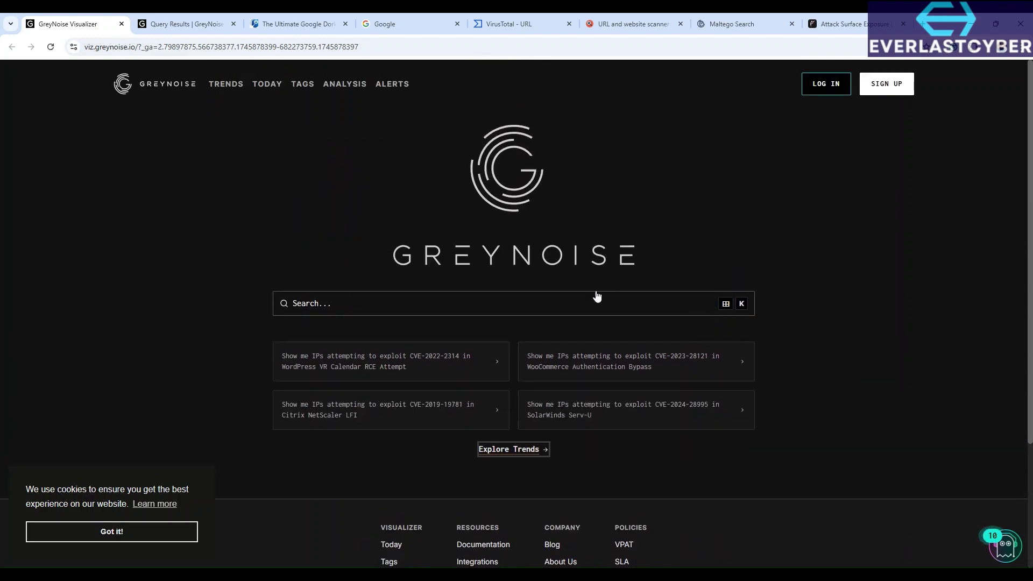
Go back to the Worm tag query results and scroll to the top.
left_click(176, 26)
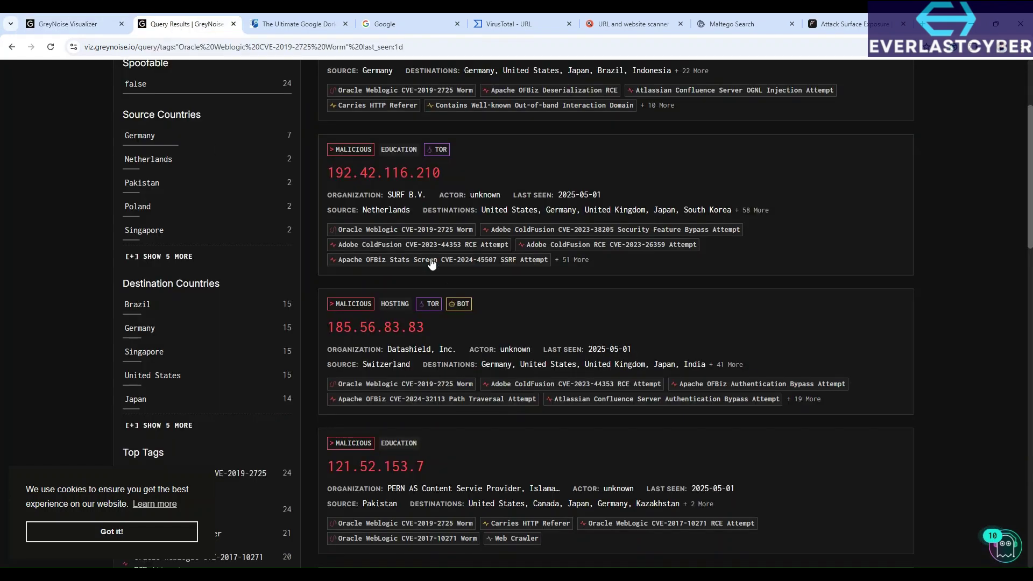
scroll(814, 254, "up", 3)
scroll(813, 255, "up", 1)
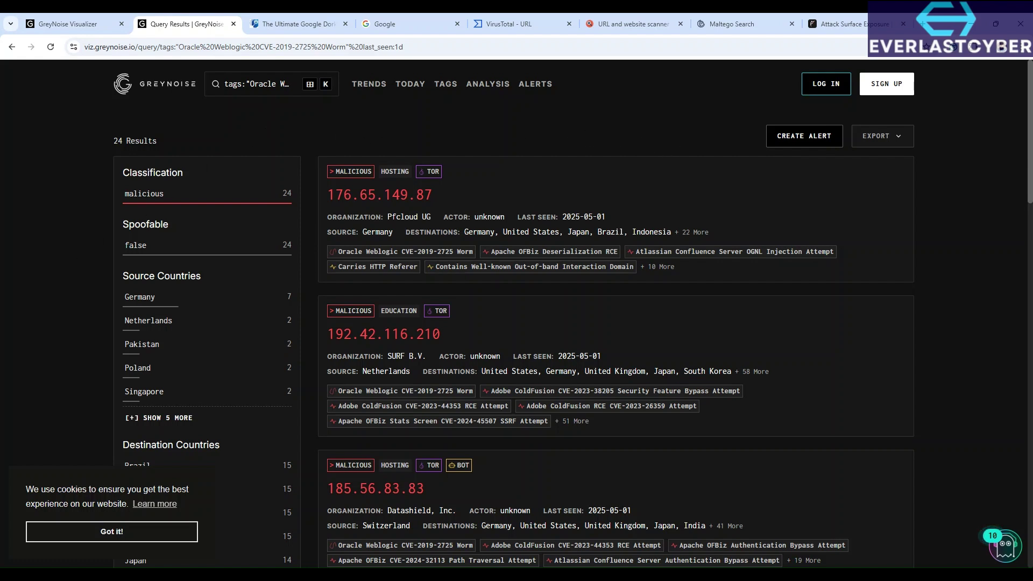
Switch to the Ultimate Google Dorking Cheatsheet 2023 and scroll through it.
left_click(295, 24)
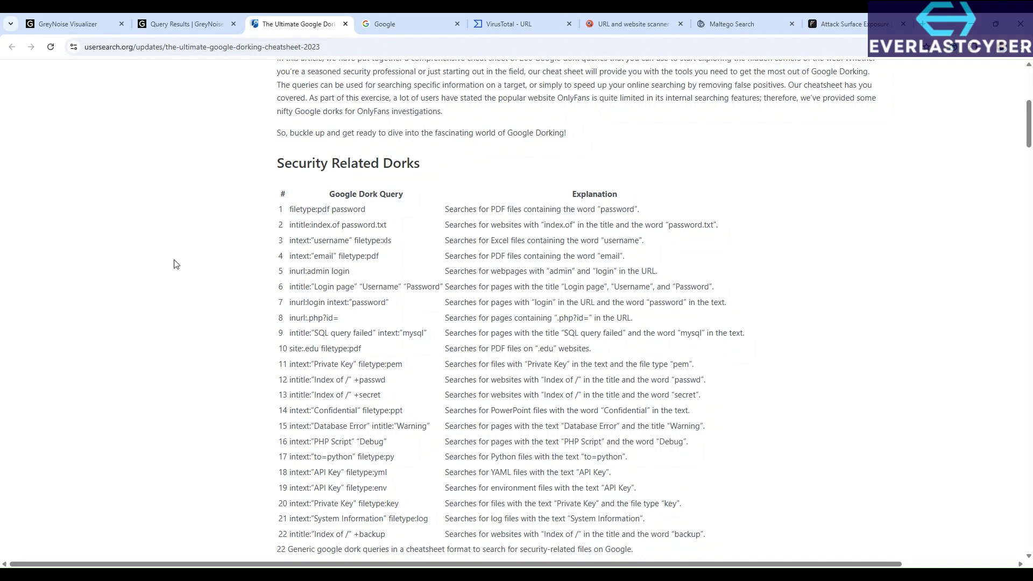
scroll(183, 274, "down", 1)
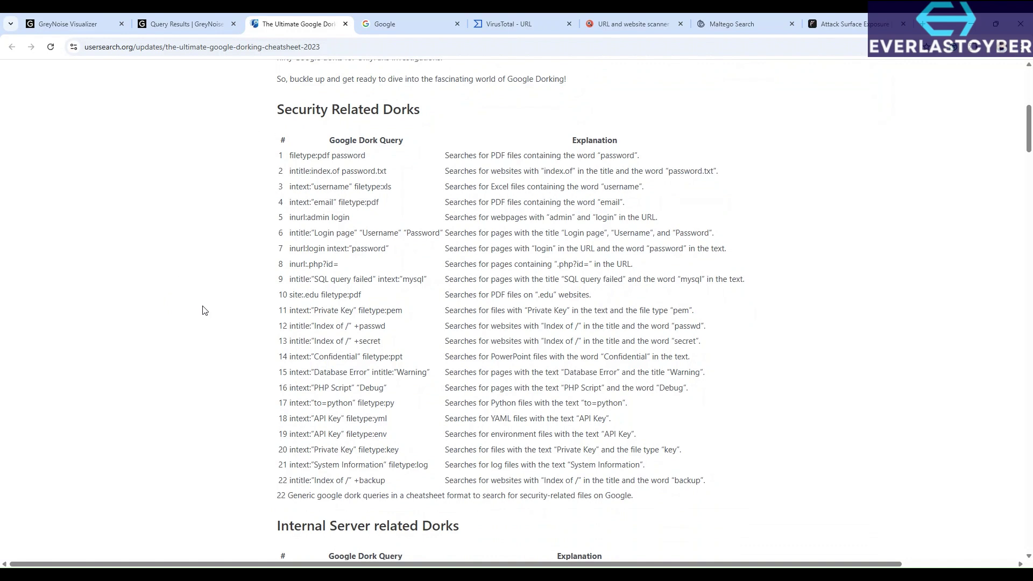
scroll(203, 311, "down", 1)
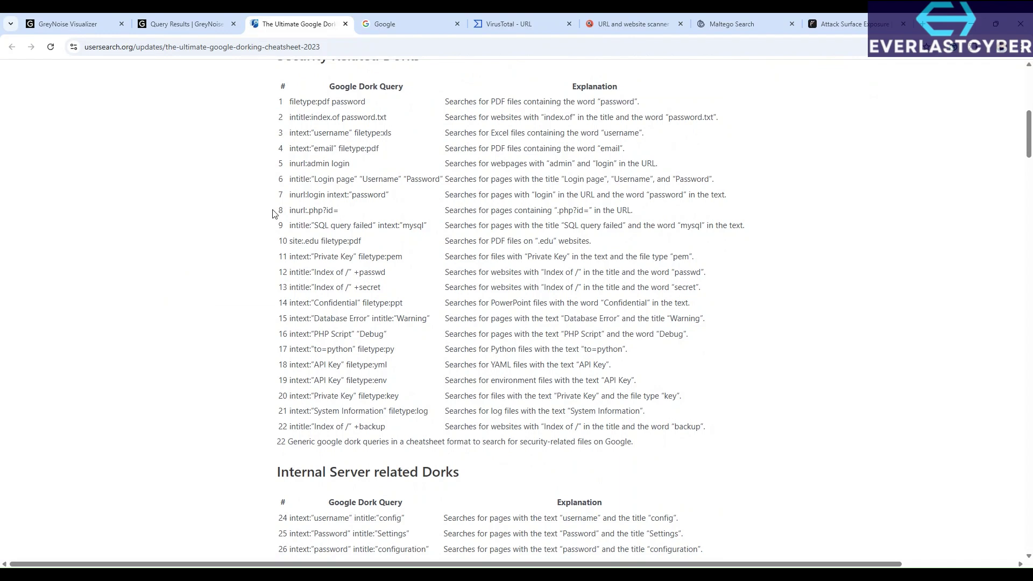
scroll(770, 206, "up", 1)
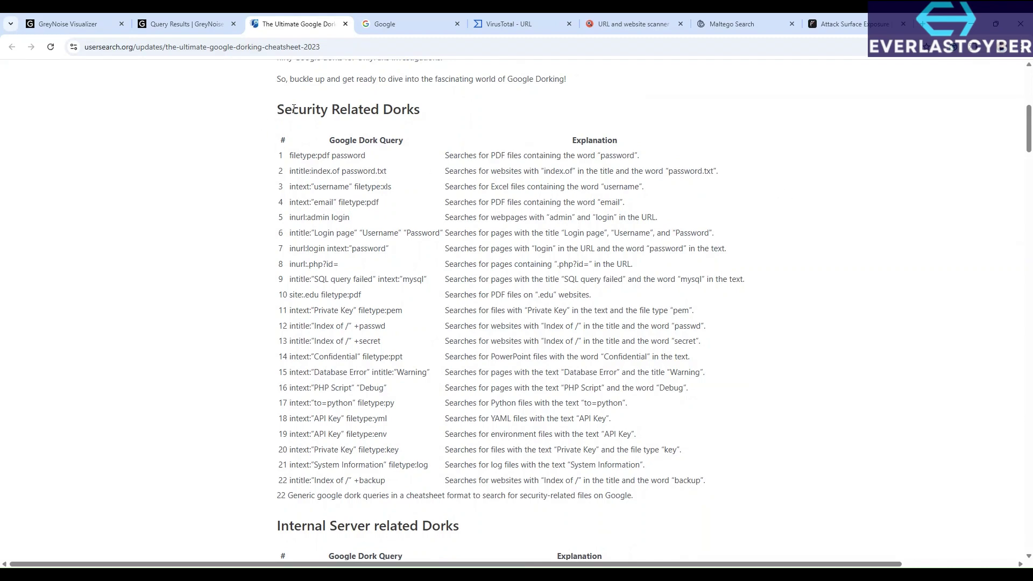
scroll(327, 342, "down", 3)
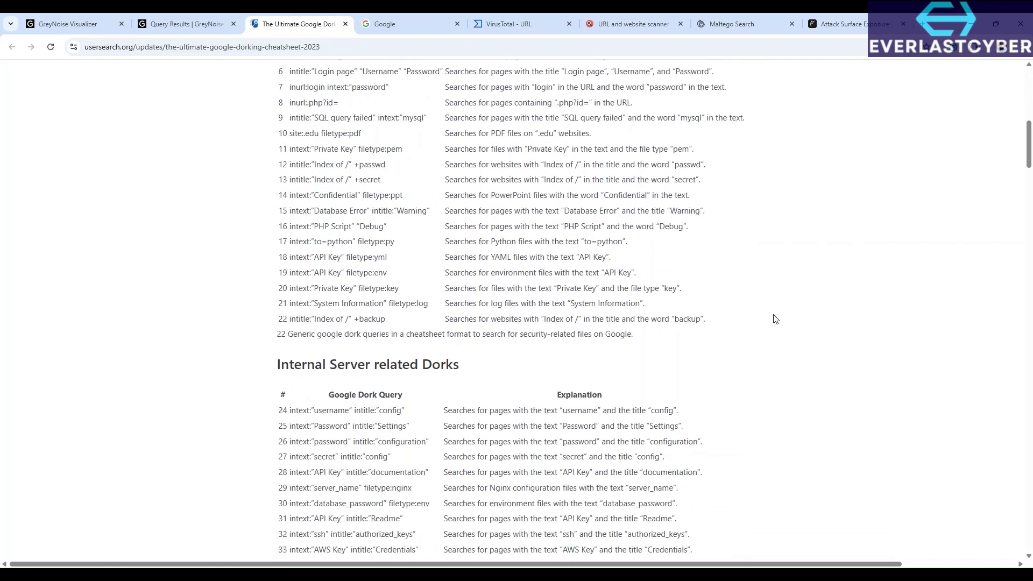
scroll(870, 296, "down", 5)
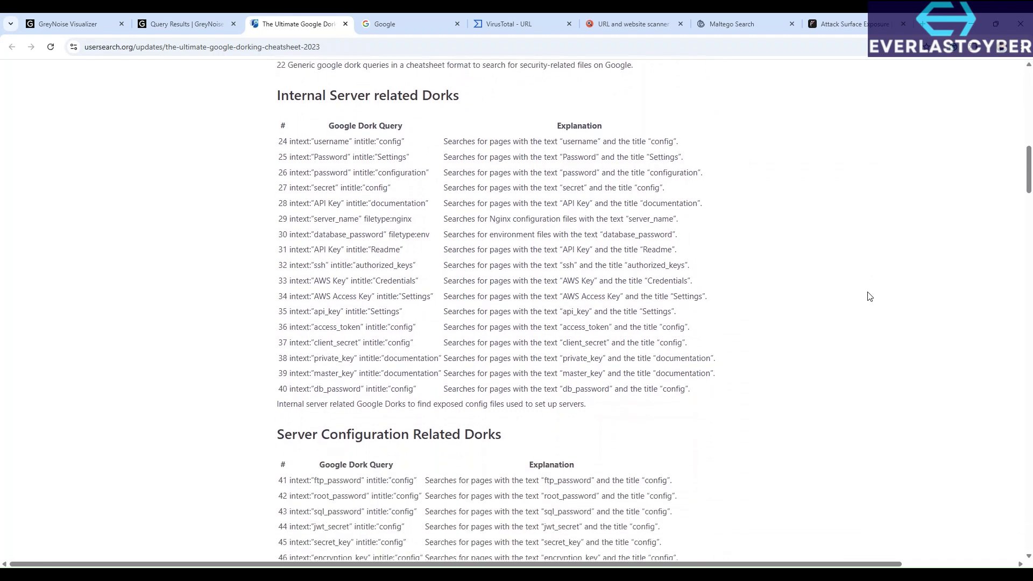
scroll(870, 297, "down", 8)
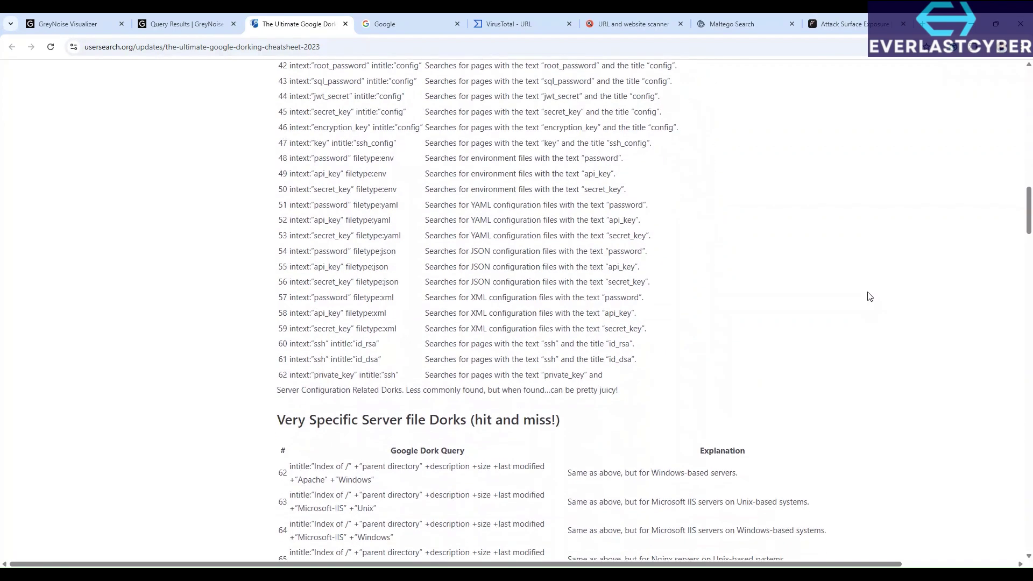
scroll(870, 296, "down", 3)
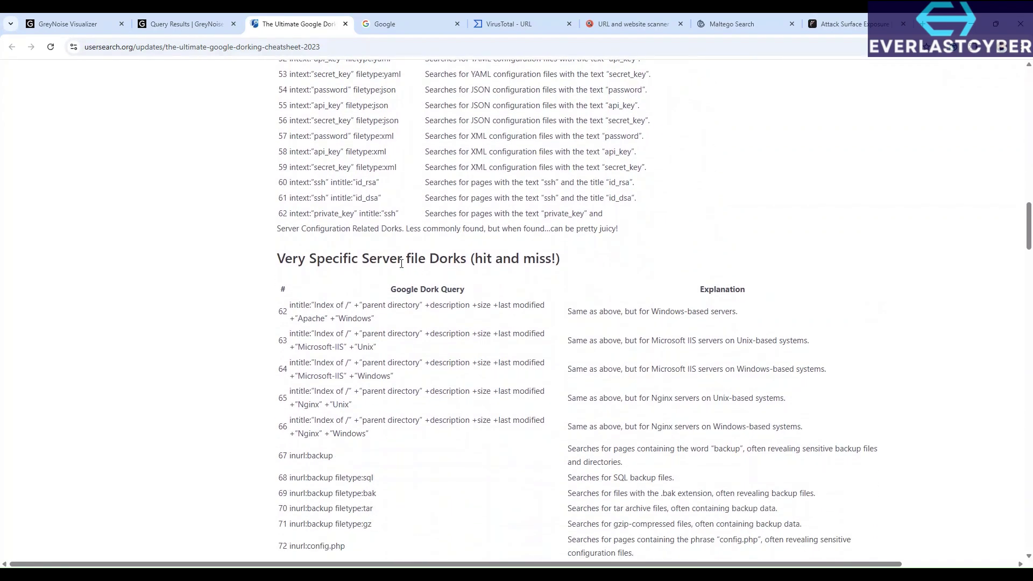
scroll(829, 254, "down", 9)
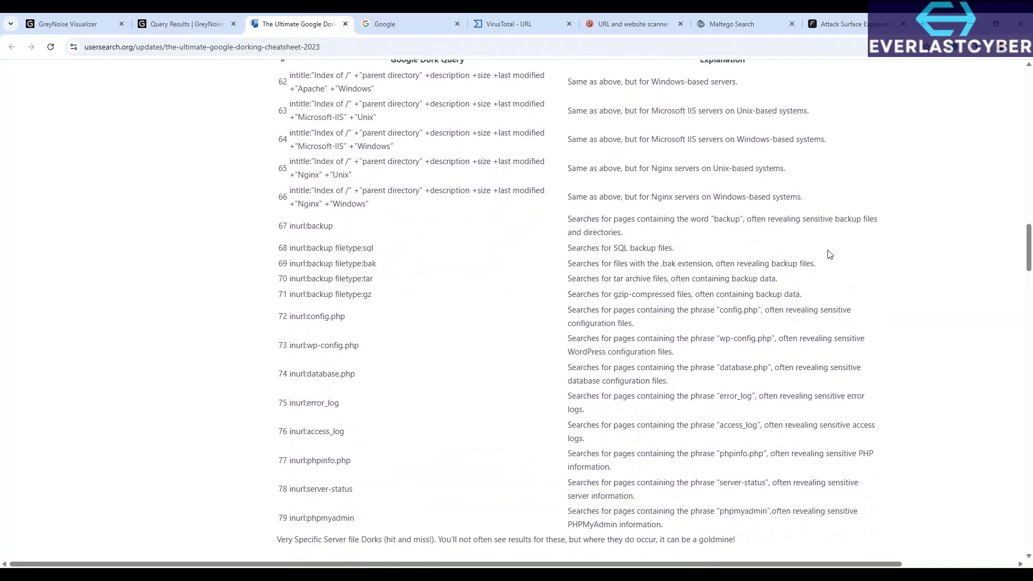
scroll(828, 254, "down", 1)
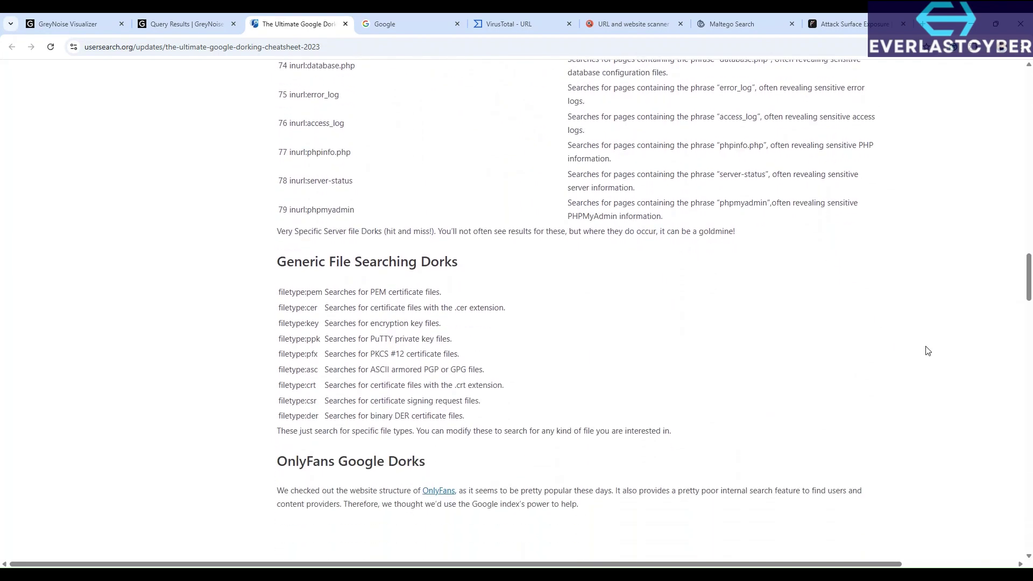
scroll(809, 330, "down", 3)
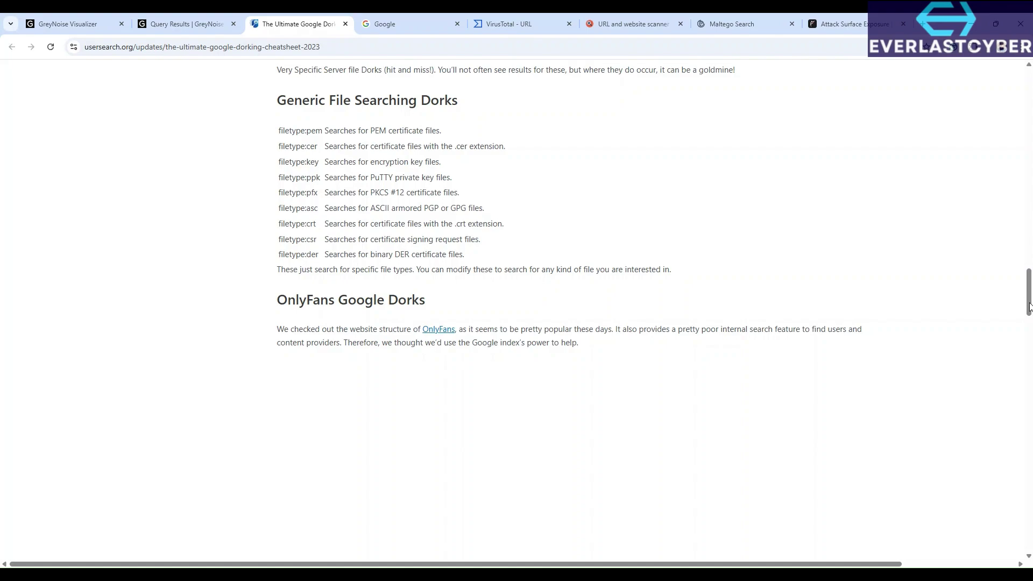
Highlight the row 1 Security Related Dork 'filetype:pdf password'.
left_click_drag(1029, 307, 1029, 146)
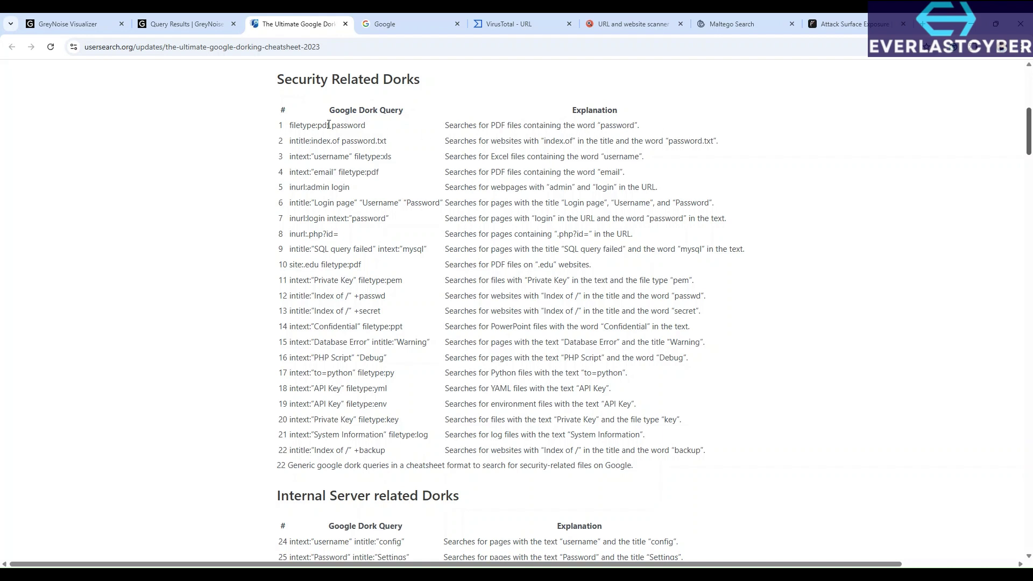
left_click_drag(291, 126, 366, 127)
key("ctrl+c")
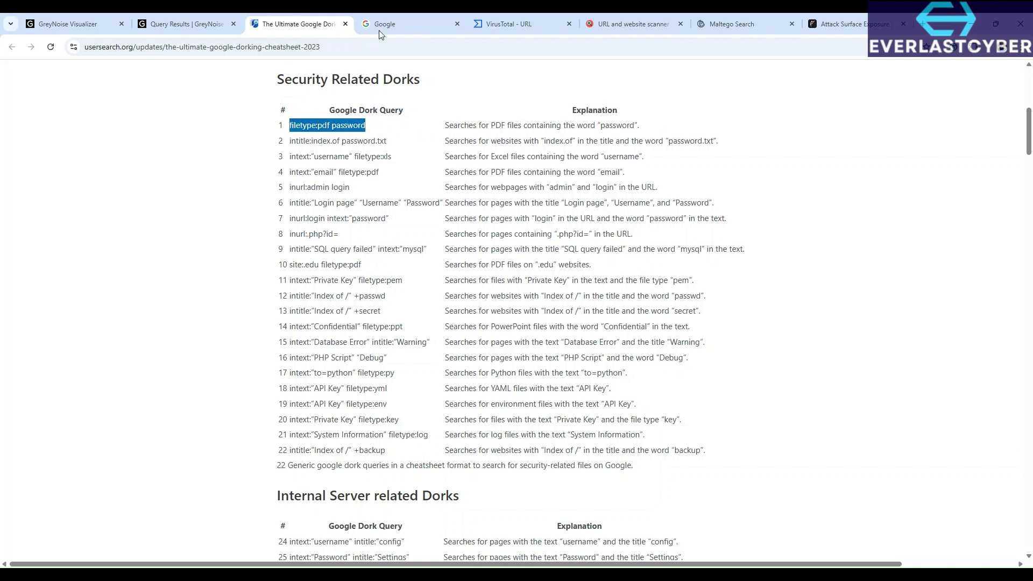
Search Google for the pasted dork filetype:pdf password.
left_click(412, 21)
left_click(427, 275)
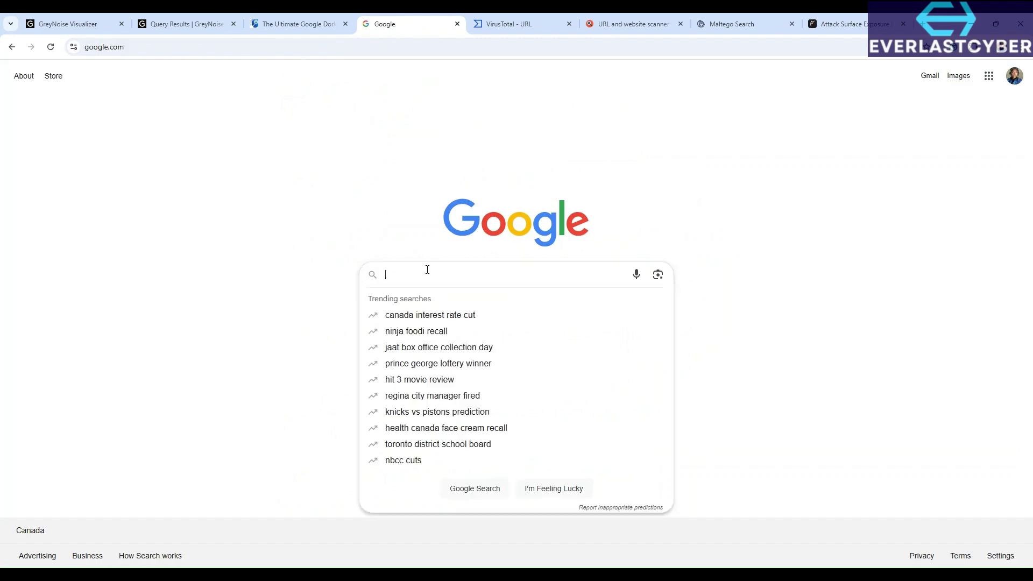
key("ctrl+v")
key("Return")
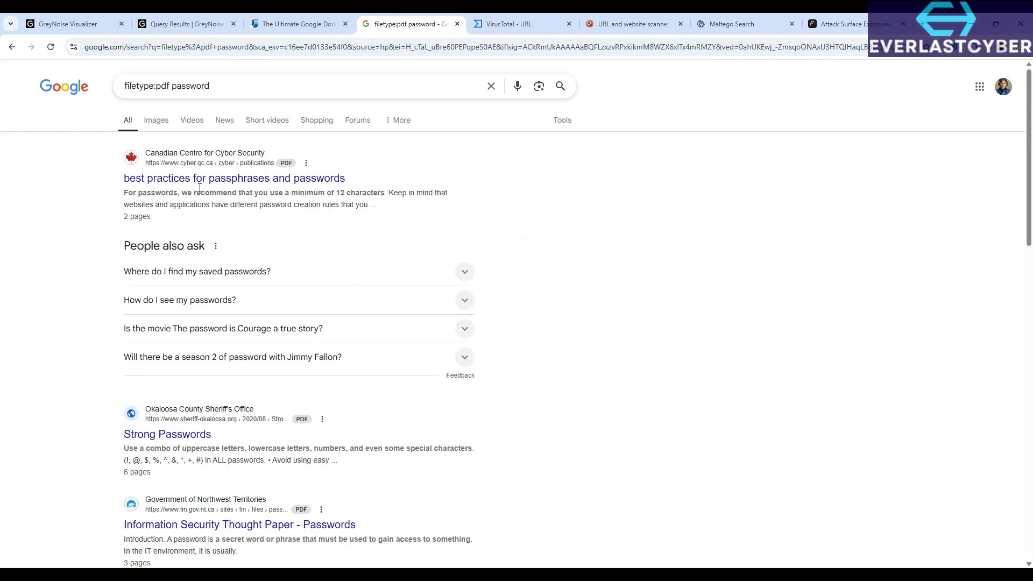
Review the password PDF results, select the query text, and return to the cheatsheet.
scroll(370, 192, "down", 1)
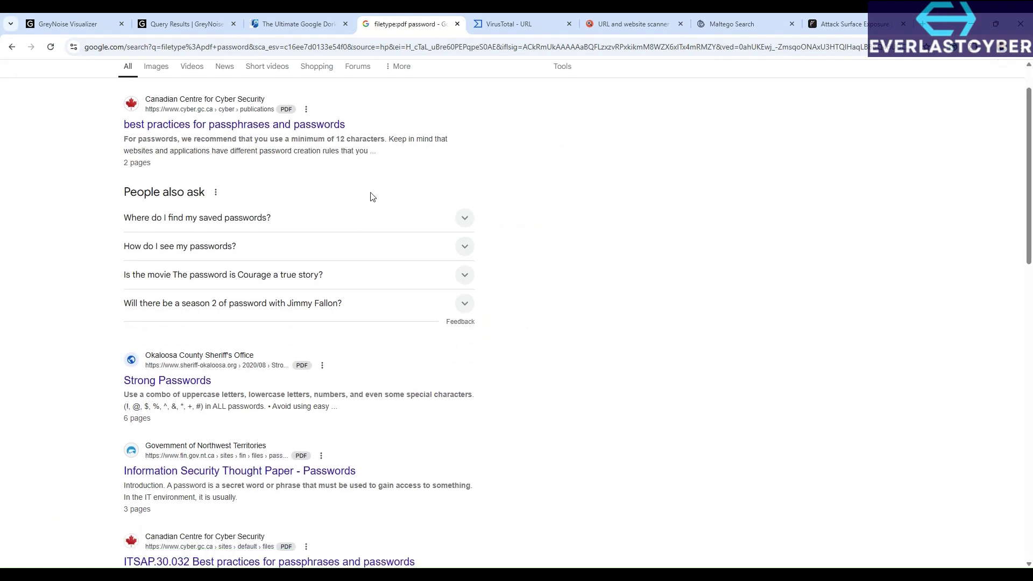
scroll(373, 196, "down", 3)
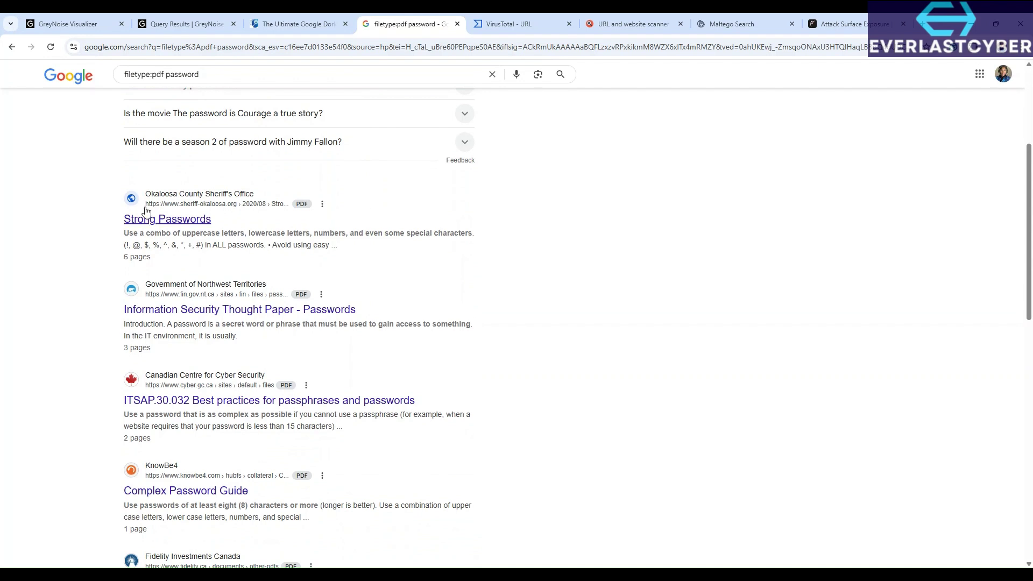
scroll(195, 266, "down", 1)
scroll(194, 266, "down", 6)
scroll(195, 266, "down", 3)
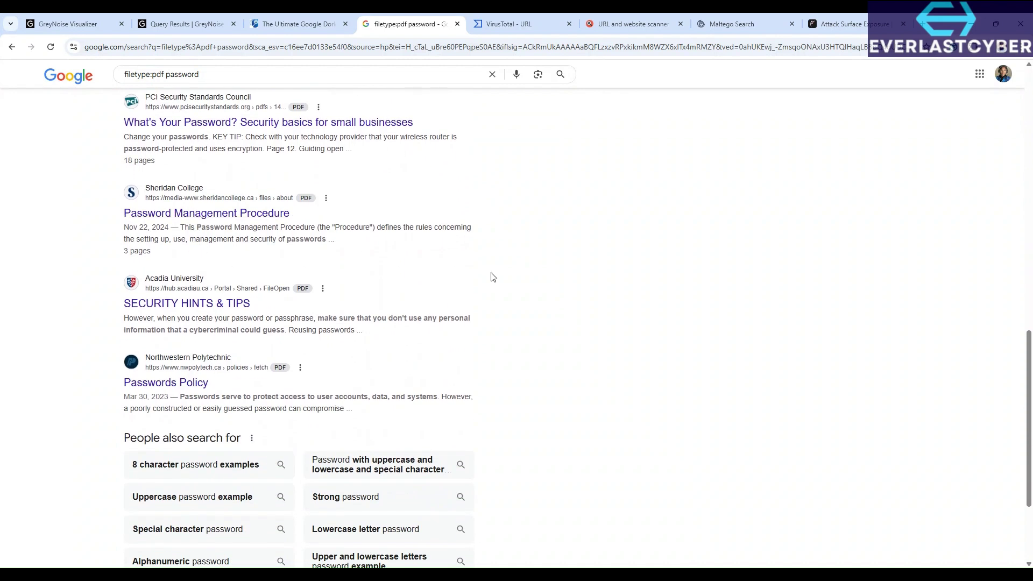
scroll(491, 279, "up", 1)
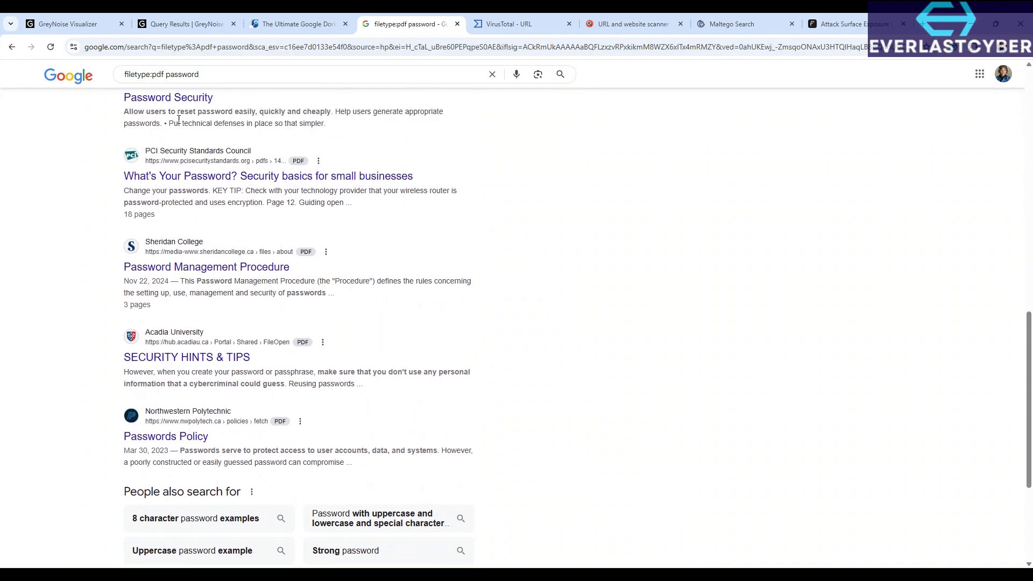
triple_click(215, 74)
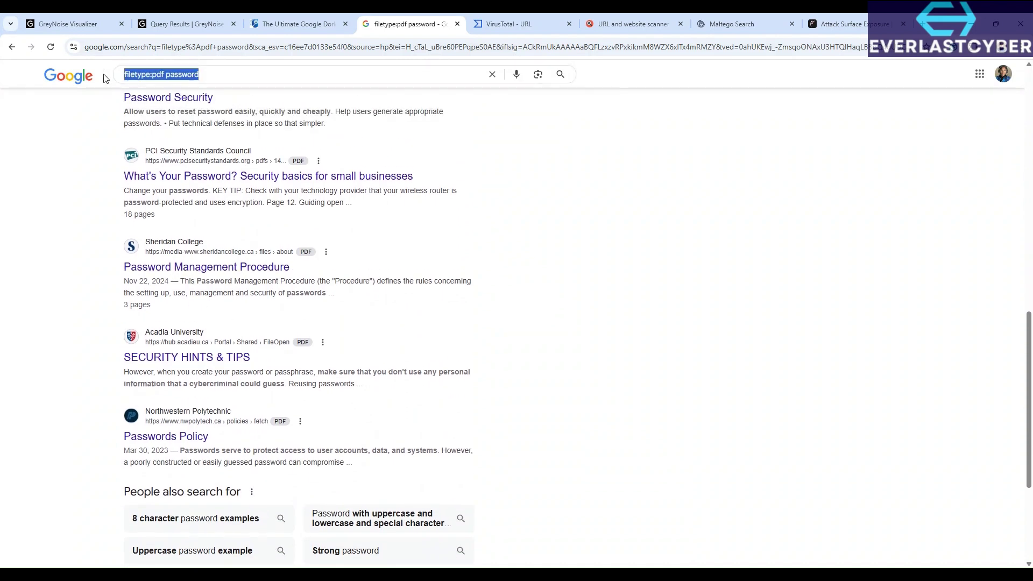
left_click(302, 24)
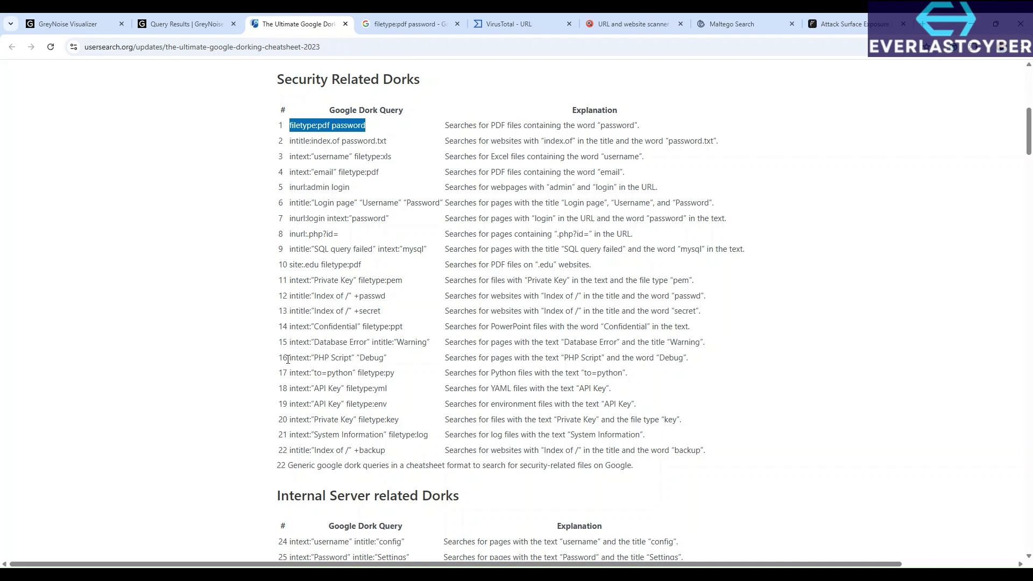
Copy the row 16 dork intext:"PHP Script" "Debug" and search it in Google, replacing the old query.
left_click_drag(290, 359, 387, 360)
key("ctrl+c")
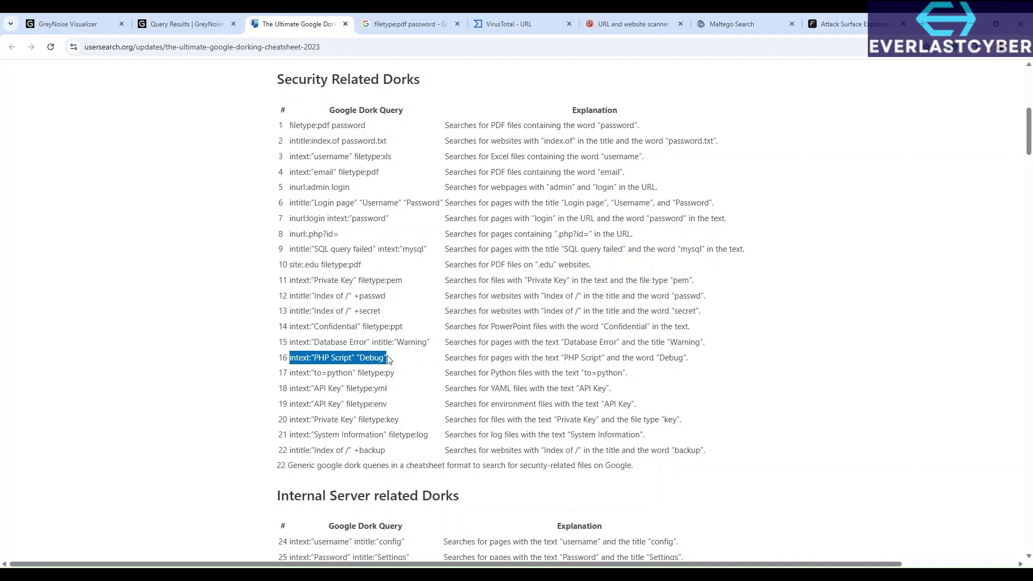
left_click(410, 24)
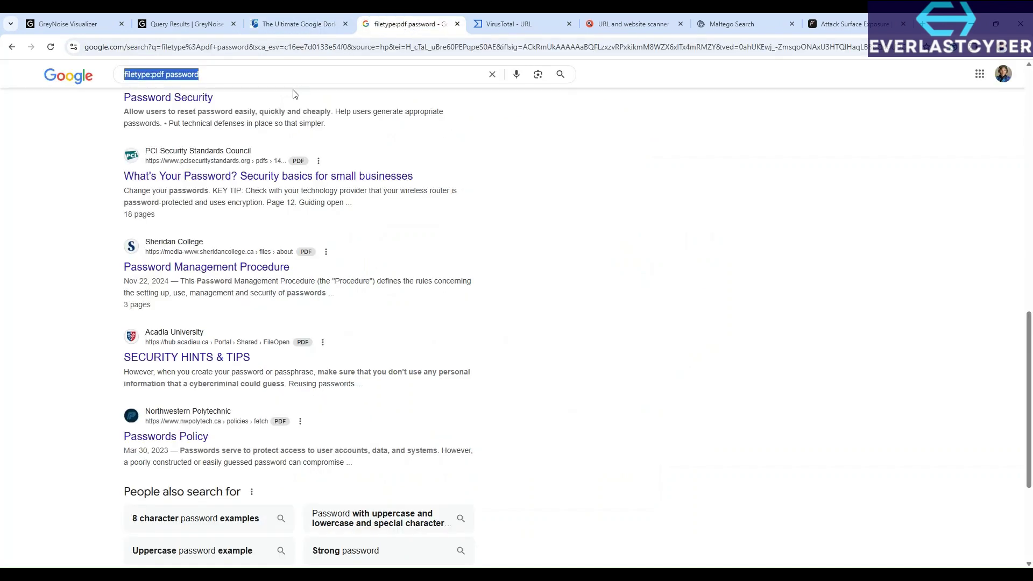
left_click(233, 73)
key("ctrl+a")
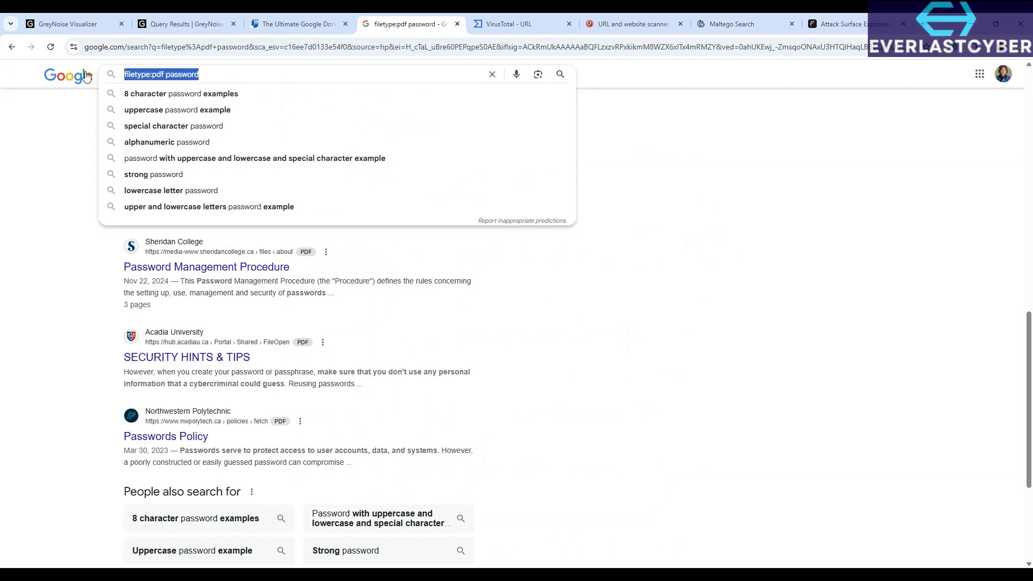
key("ctrl+v")
key("Return")
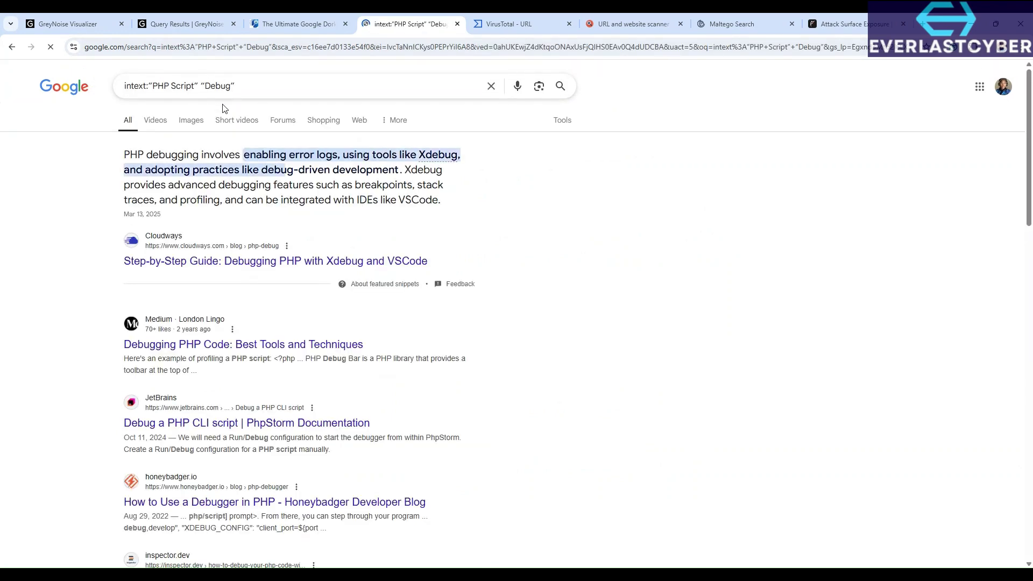
Scroll through the PHP debugging results and return to the cheatsheet.
scroll(589, 277, "down", 3)
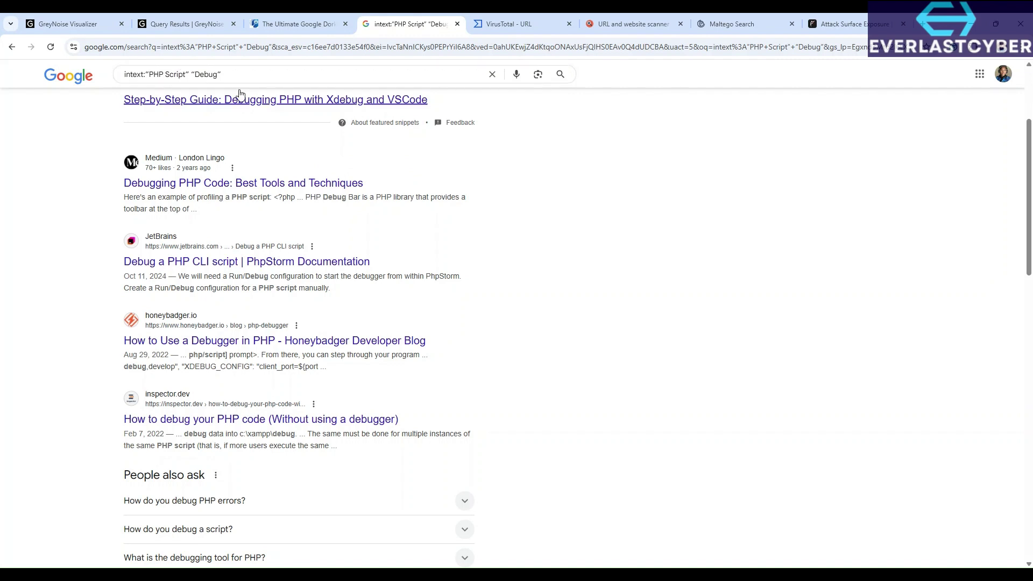
scroll(323, 287, "down", 3)
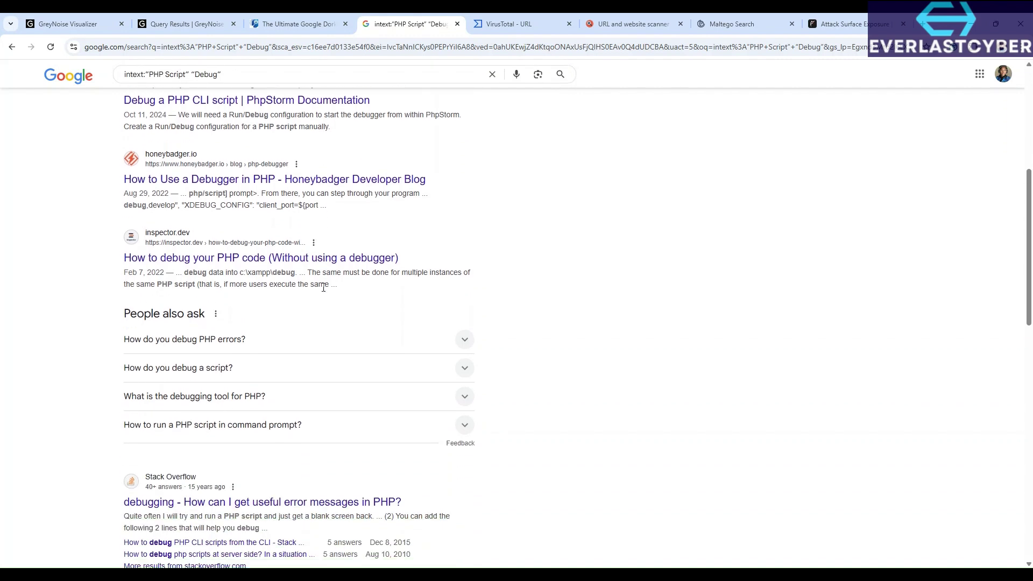
scroll(323, 288, "down", 1)
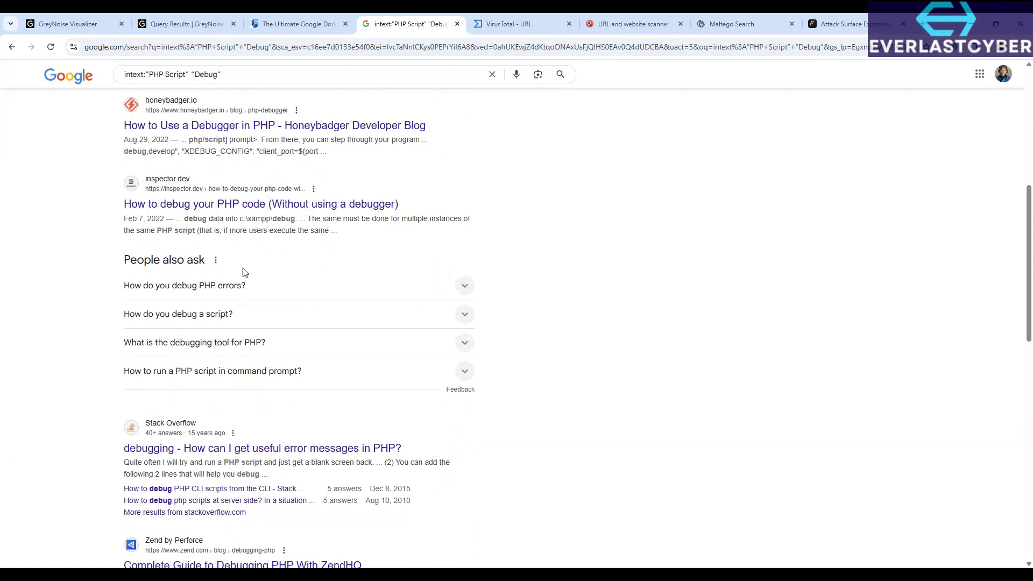
scroll(567, 276, "down", 1)
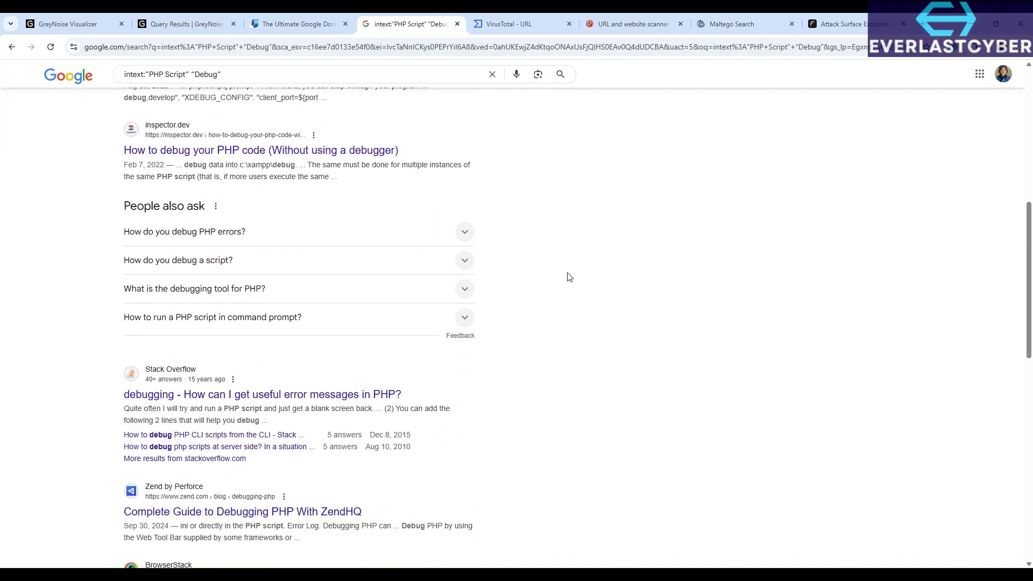
scroll(569, 276, "down", 1)
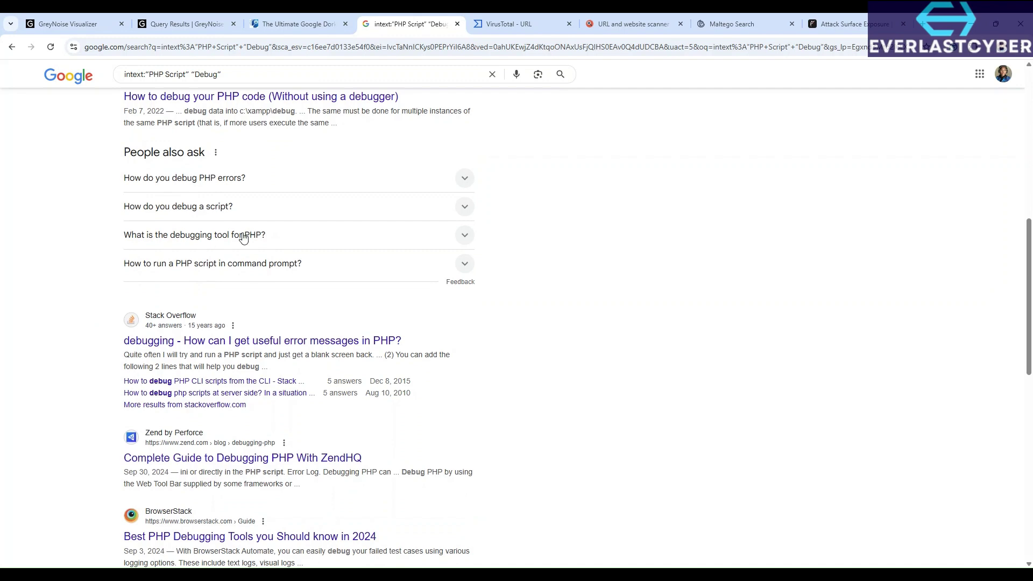
scroll(507, 325, "up", 4)
left_click(295, 27)
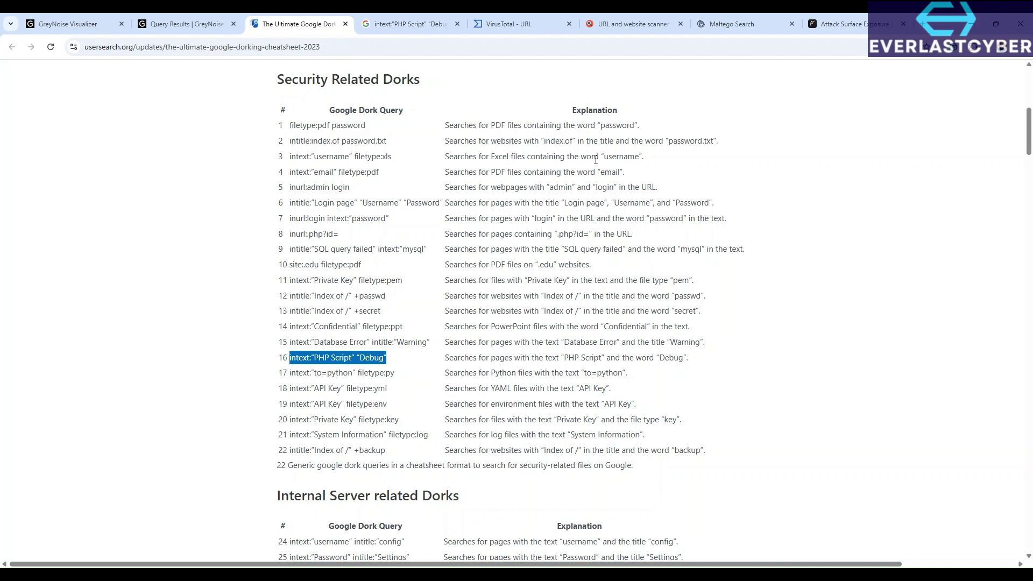
Copy the row 3 dork intext:"username" filetype:xls and search it in Google.
left_click(294, 156)
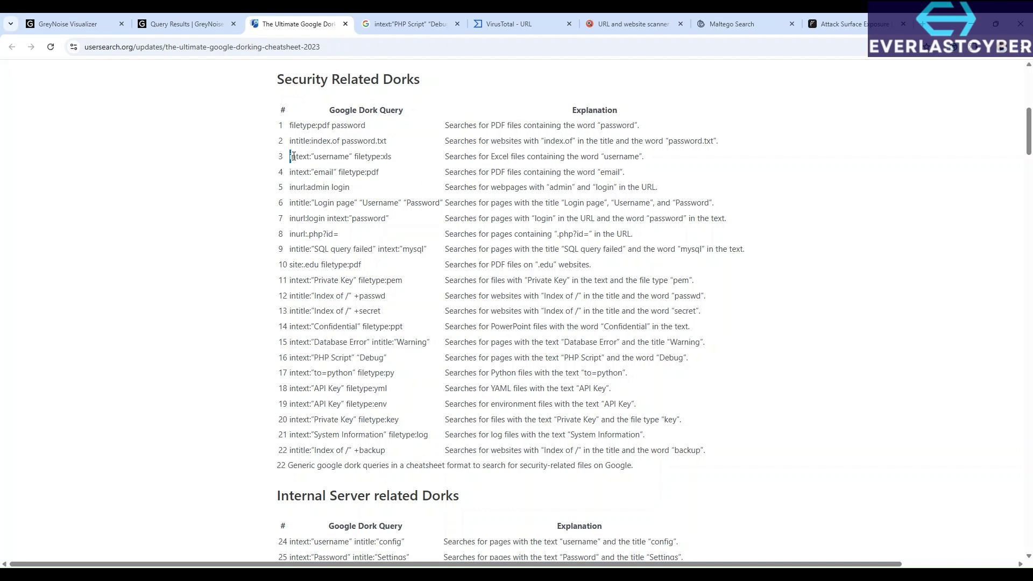
left_click_drag(294, 156, 392, 160)
key("ctrl+c")
left_click(396, 25)
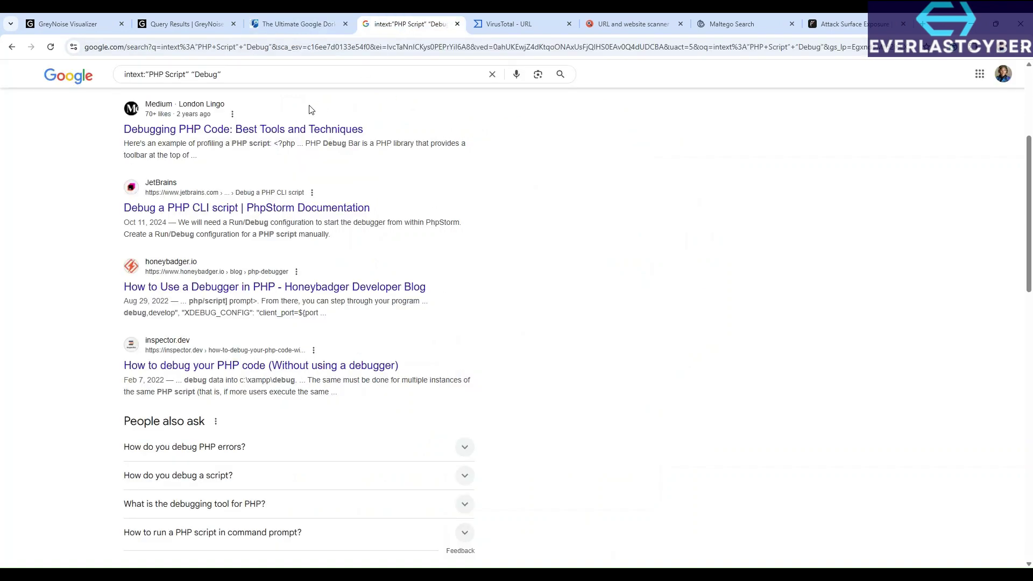
left_click_drag(267, 72, 107, 71)
key("ctrl+v")
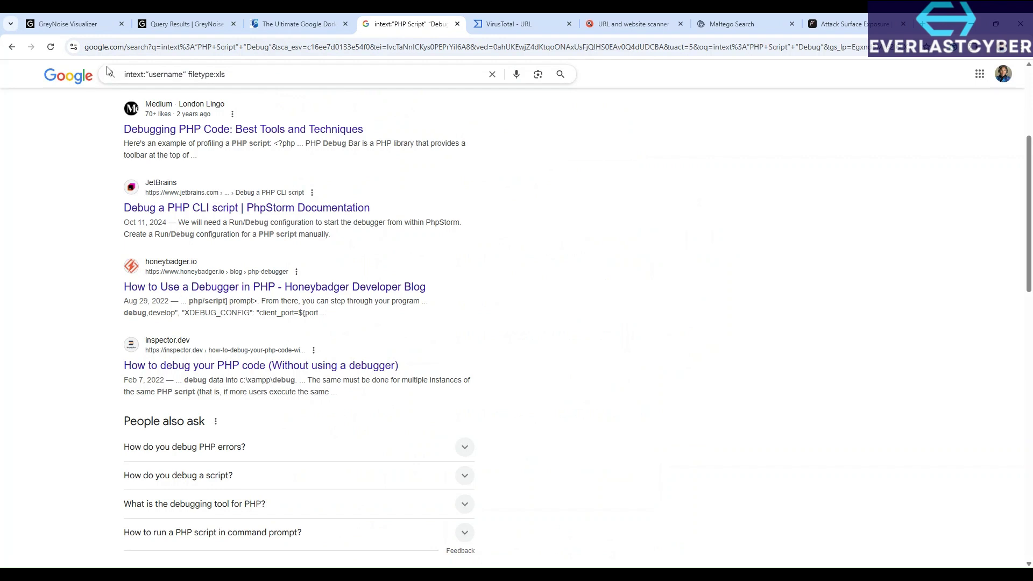
key("Return")
Scroll through the exposed XLS spreadsheet results.
scroll(255, 301, "down", 4)
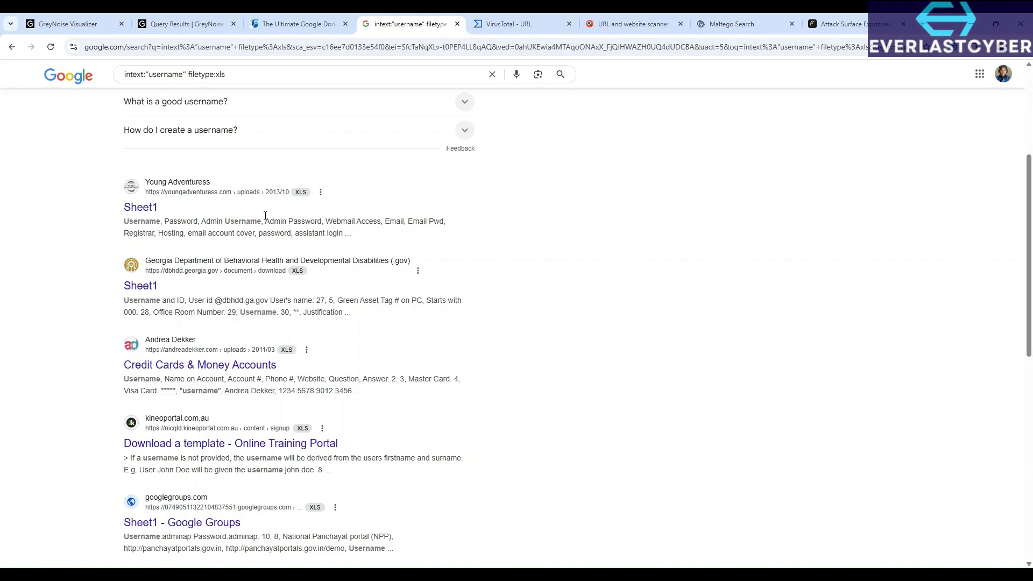
scroll(327, 252, "down", 3)
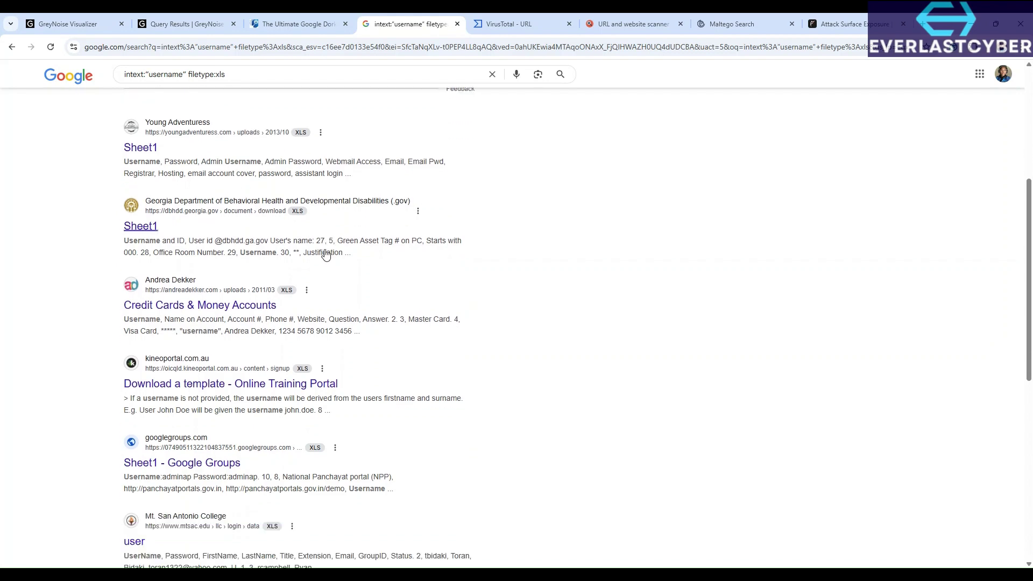
scroll(326, 253, "down", 6)
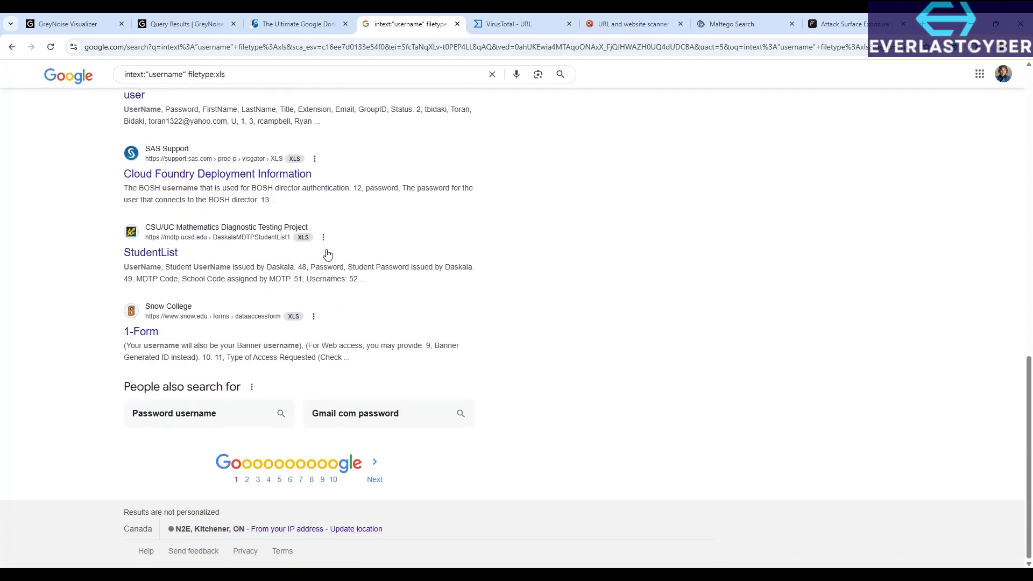
scroll(627, 350, "up", 11)
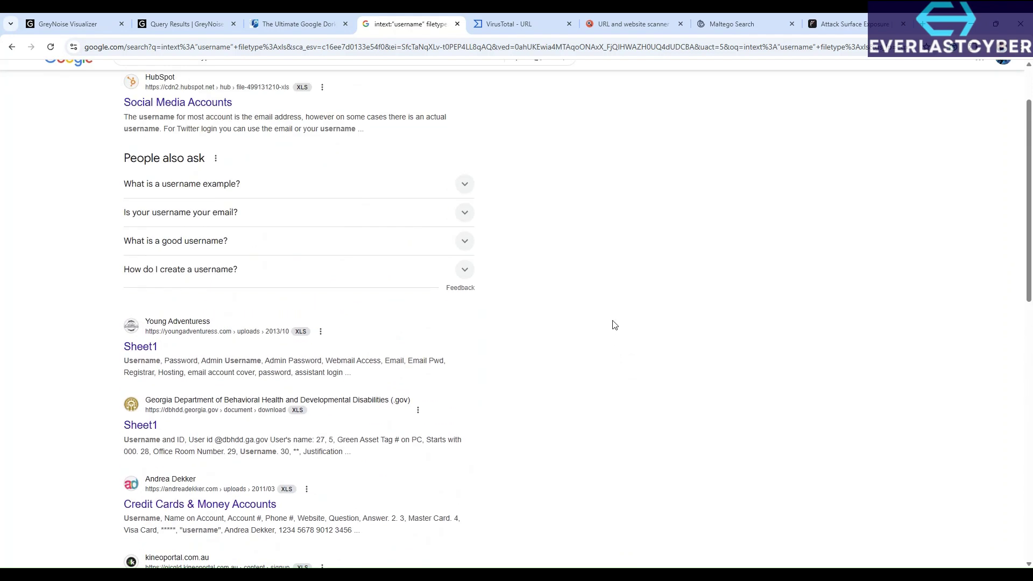
scroll(608, 261, "up", 2)
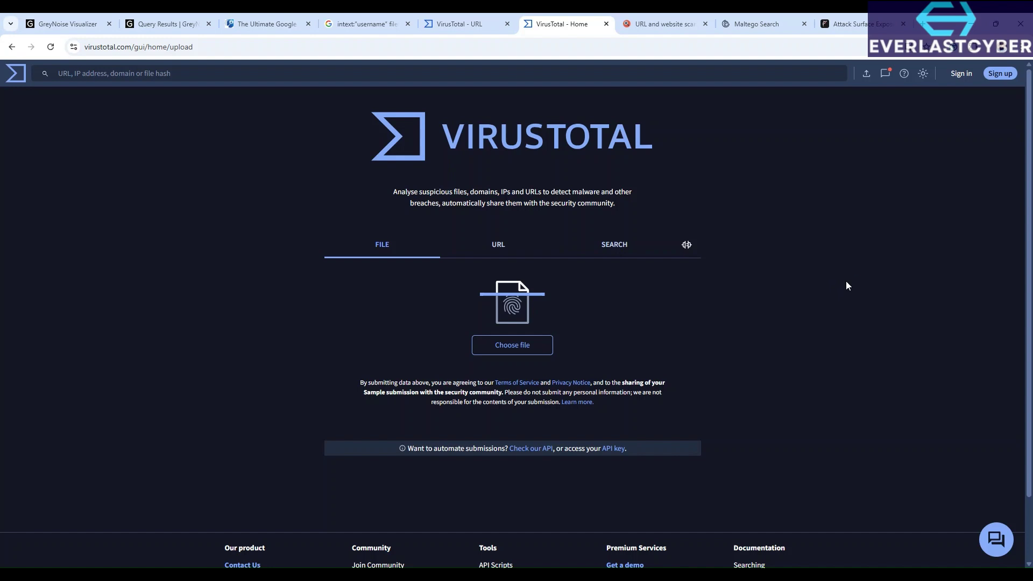
Scroll down to the VirusTotal home page footer and back up.
scroll(846, 284, "down", 3)
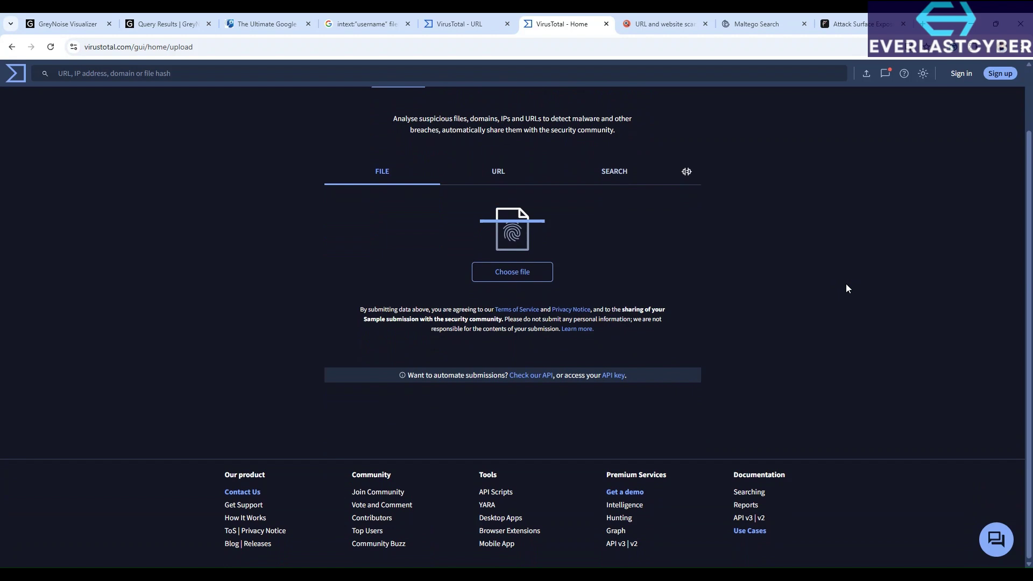
scroll(846, 288, "up", 3)
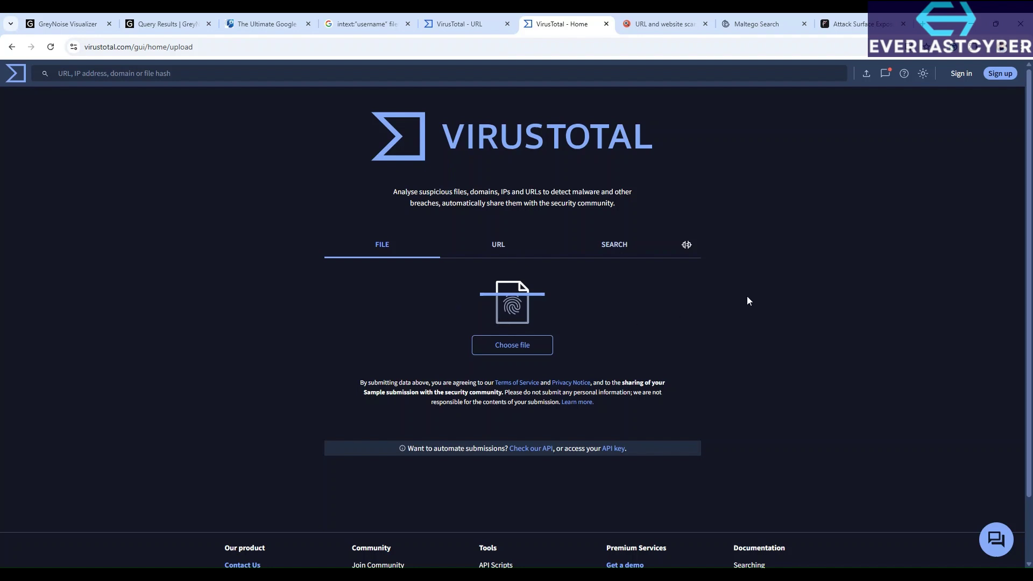
scroll(750, 309, "down", 2)
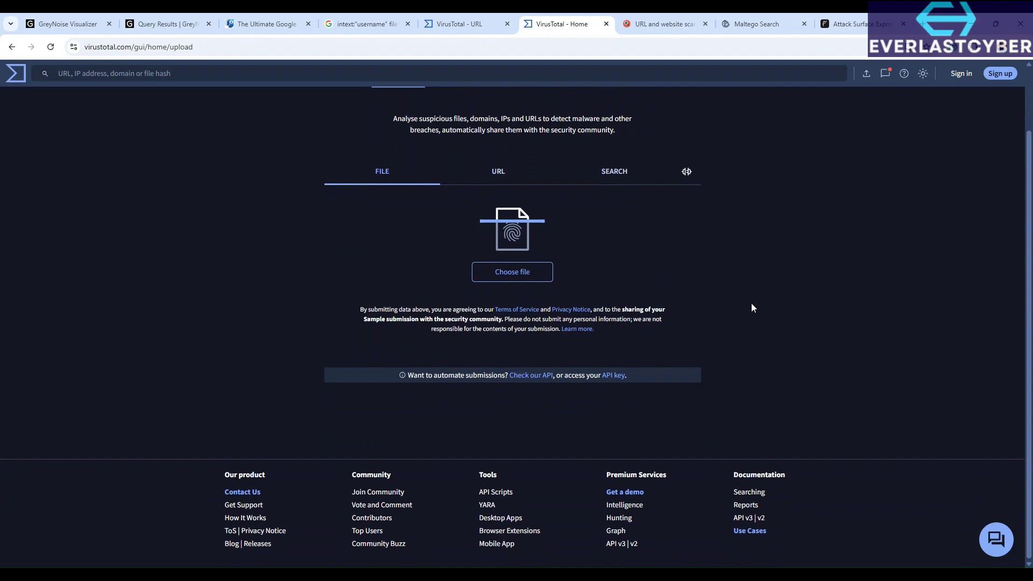
scroll(752, 308, "up", 2)
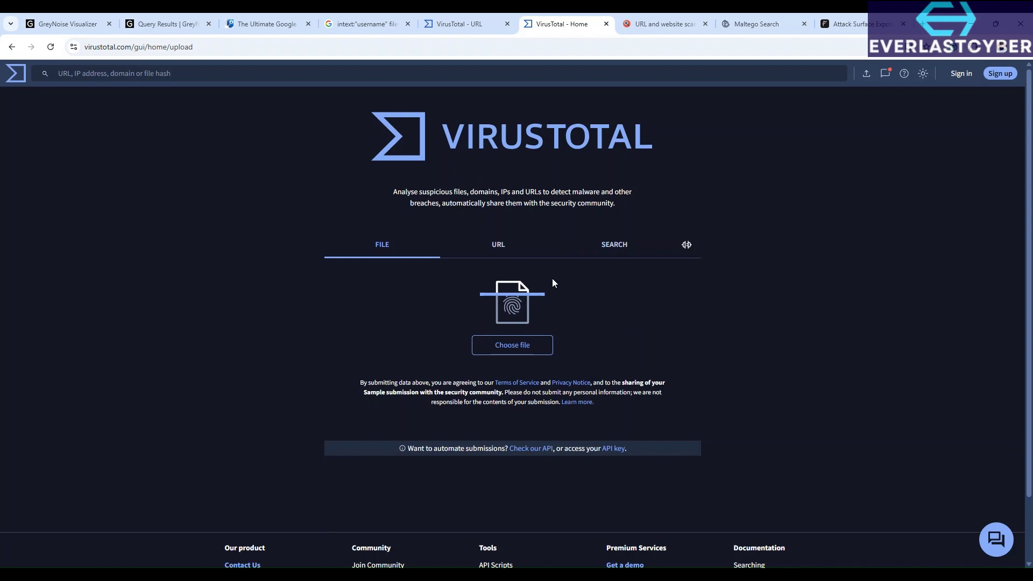
left_click(500, 245)
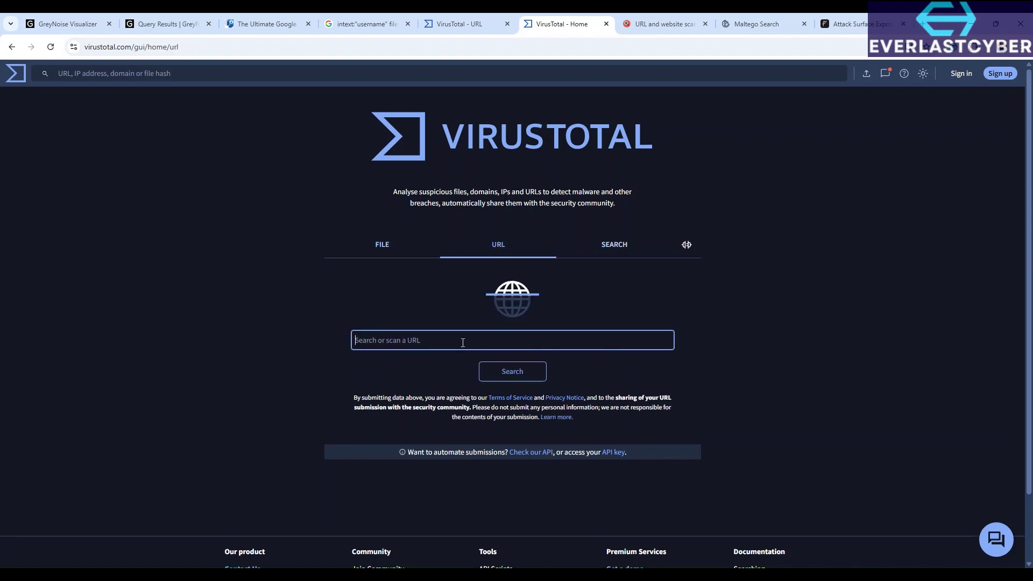
type("www.everlastcyber.com")
left_click(515, 365)
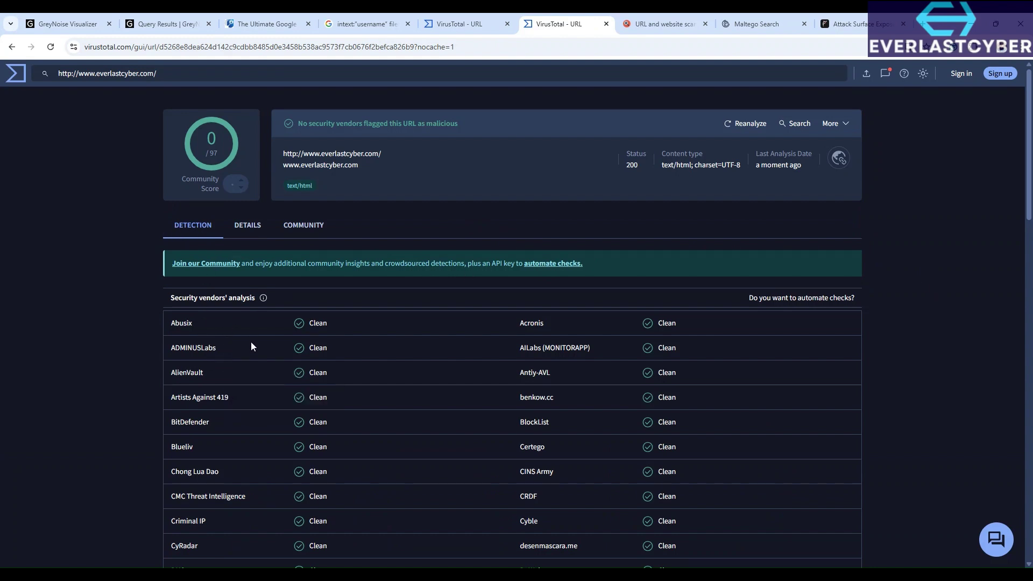
scroll(251, 346, "down", 2)
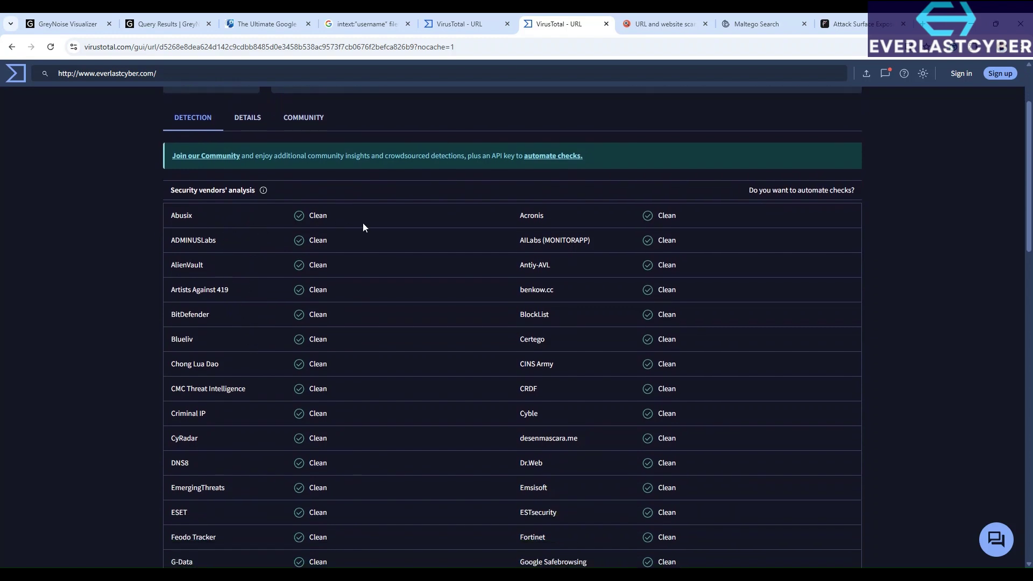
scroll(328, 258, "down", 1)
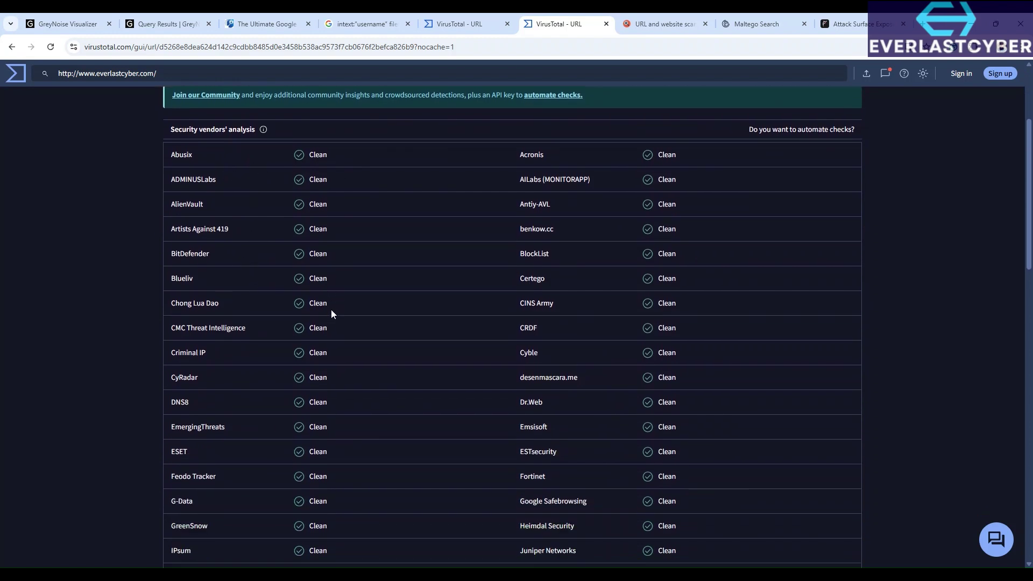
scroll(332, 315, "down", 3)
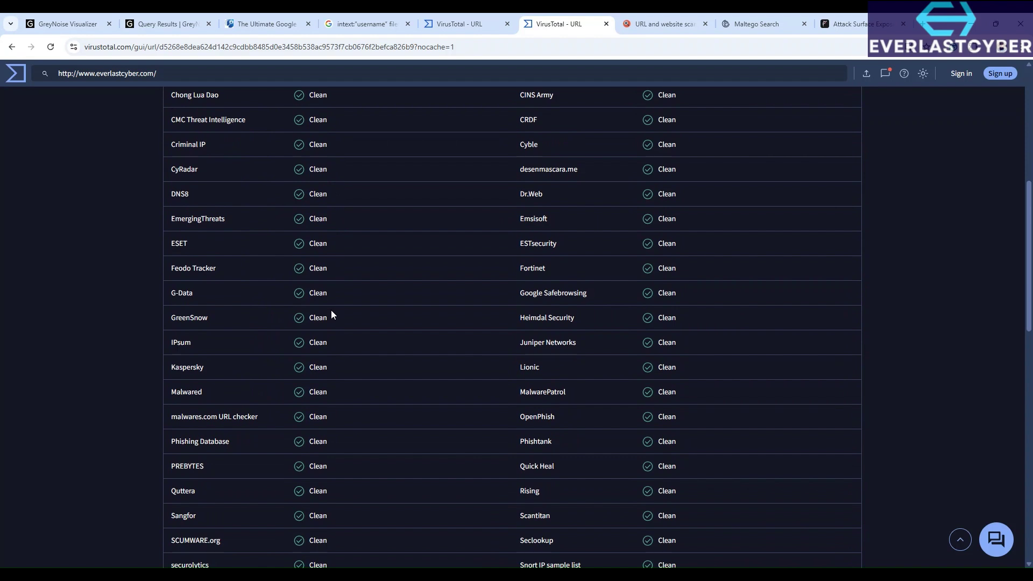
scroll(331, 311, "down", 4)
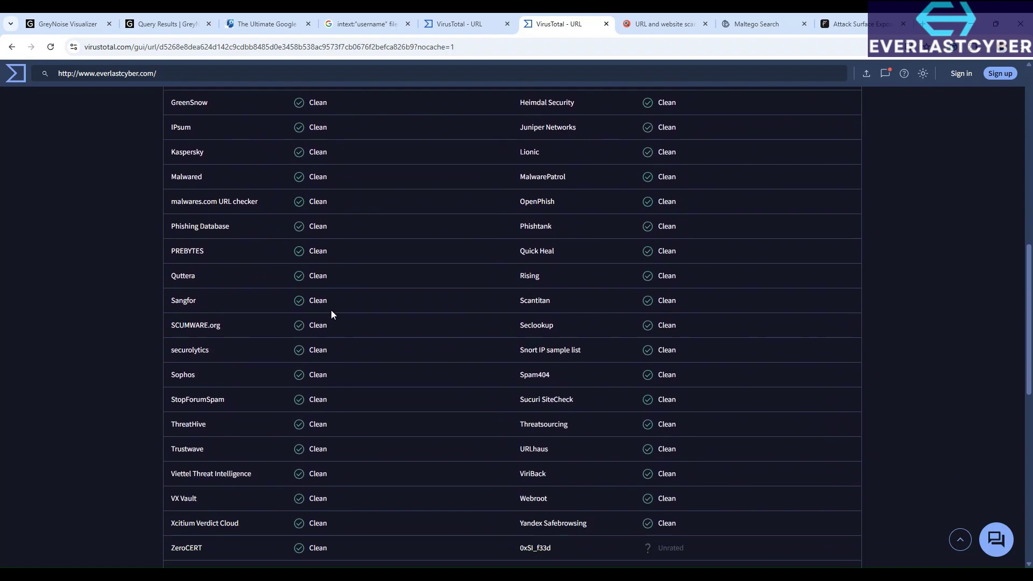
scroll(331, 312, "down", 5)
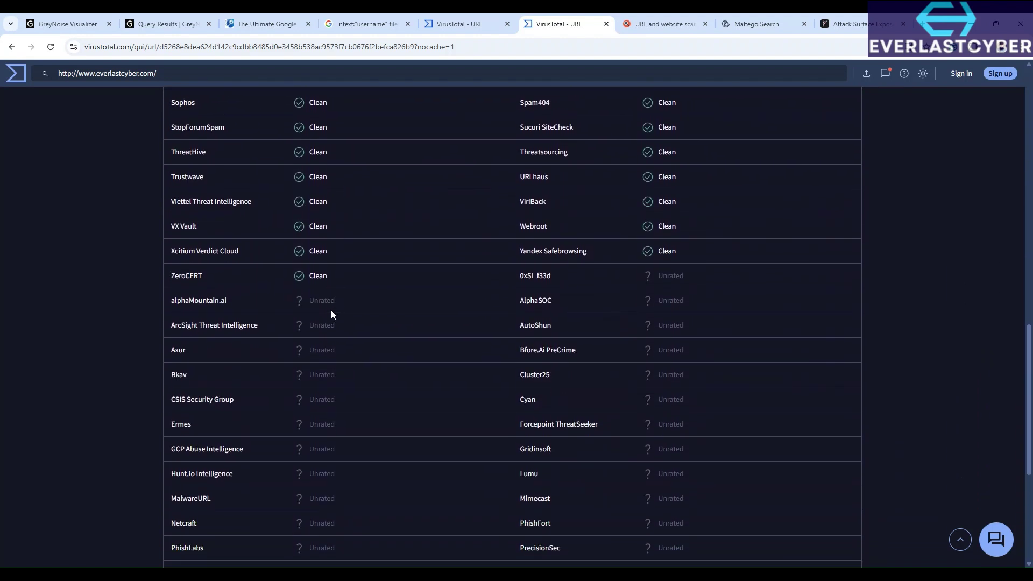
scroll(332, 311, "down", 2)
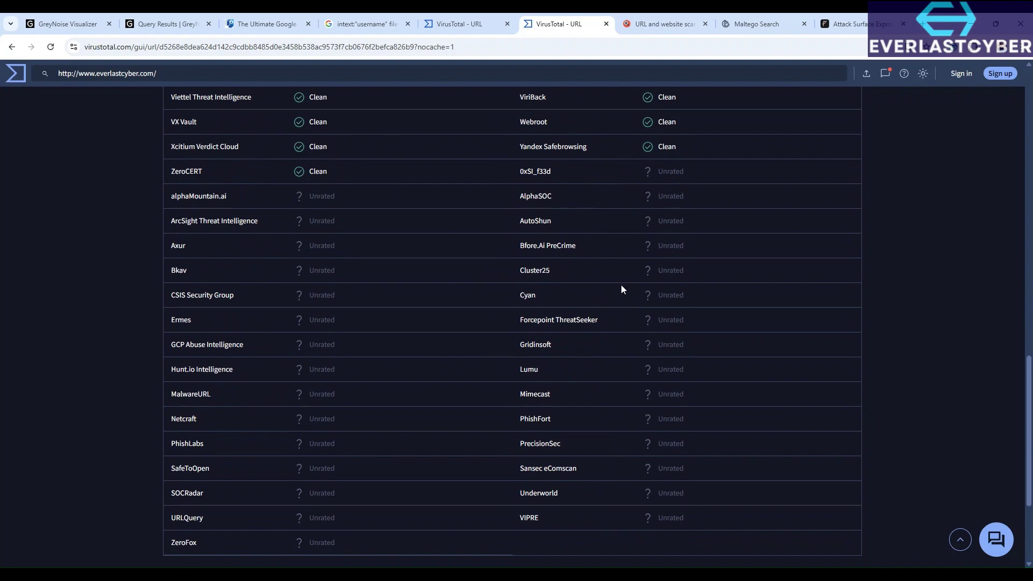
scroll(617, 295, "up", 10)
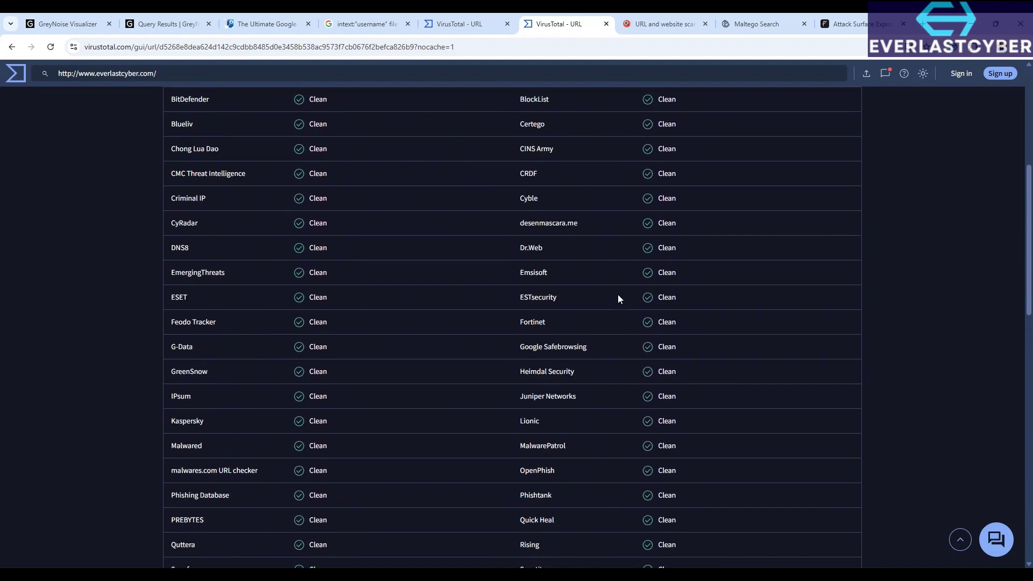
scroll(617, 297, "up", 5)
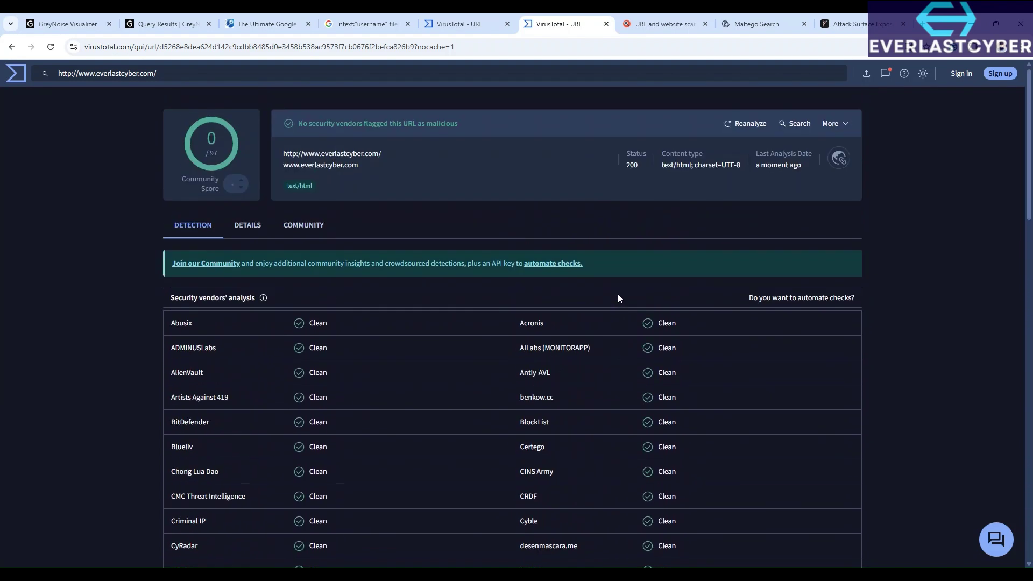
left_click(246, 227)
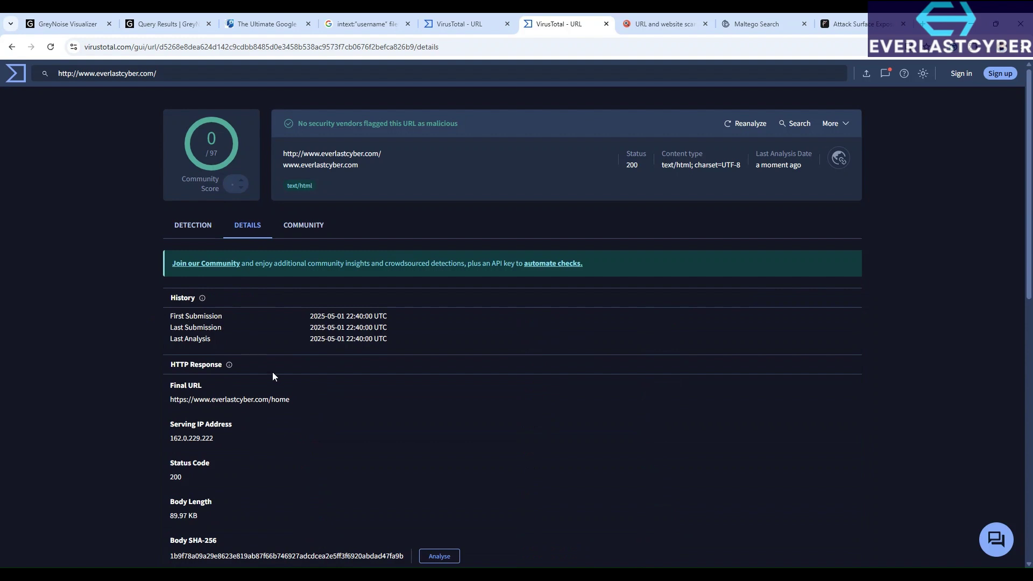
scroll(283, 379, "down", 1)
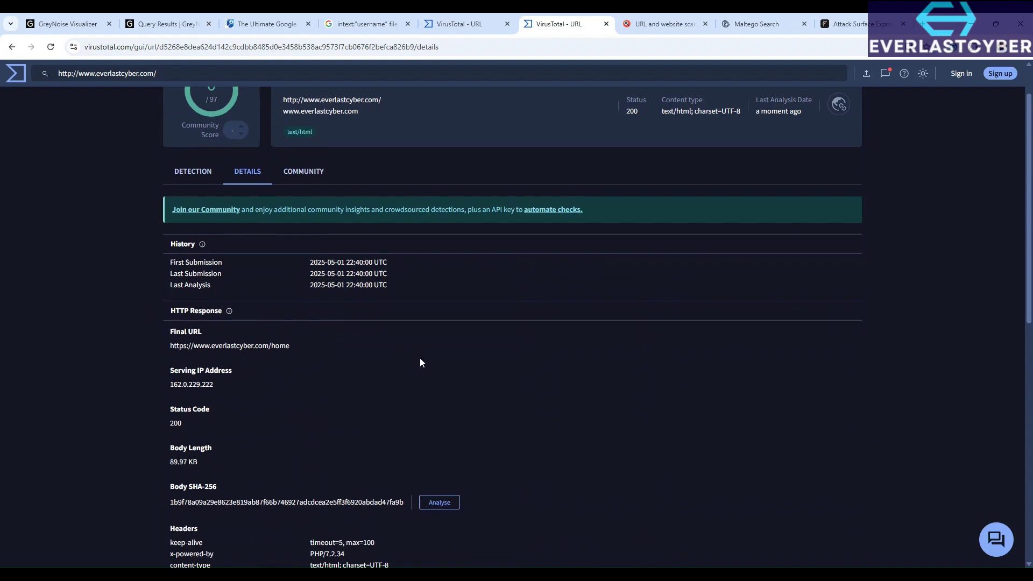
scroll(401, 364, "down", 5)
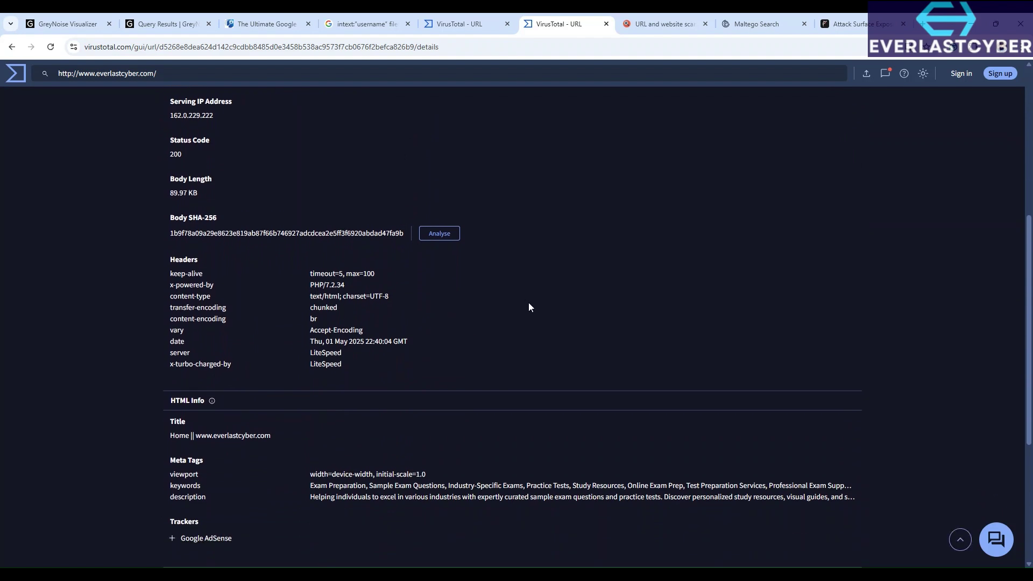
scroll(538, 307, "down", 2)
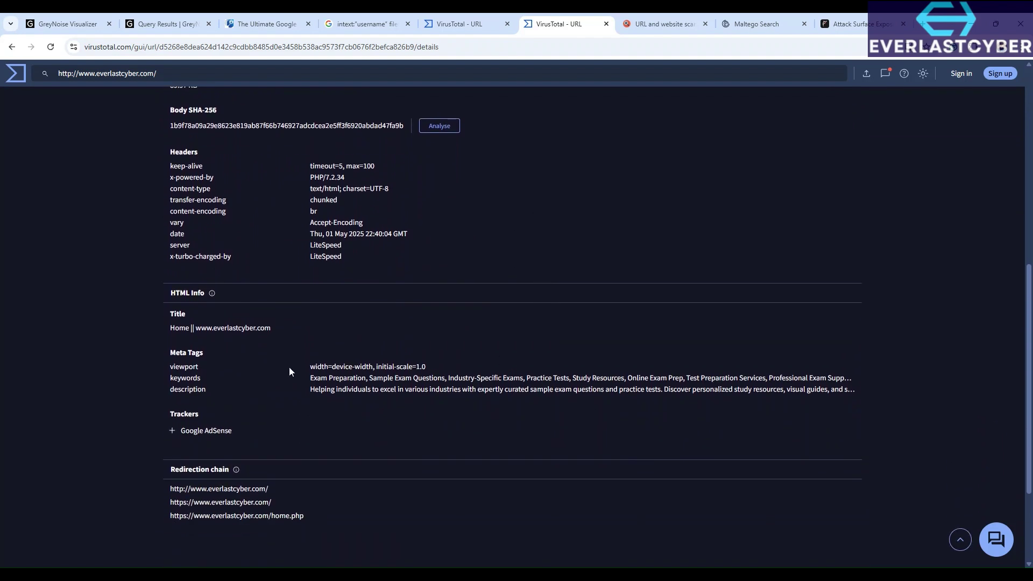
scroll(230, 361, "down", 1)
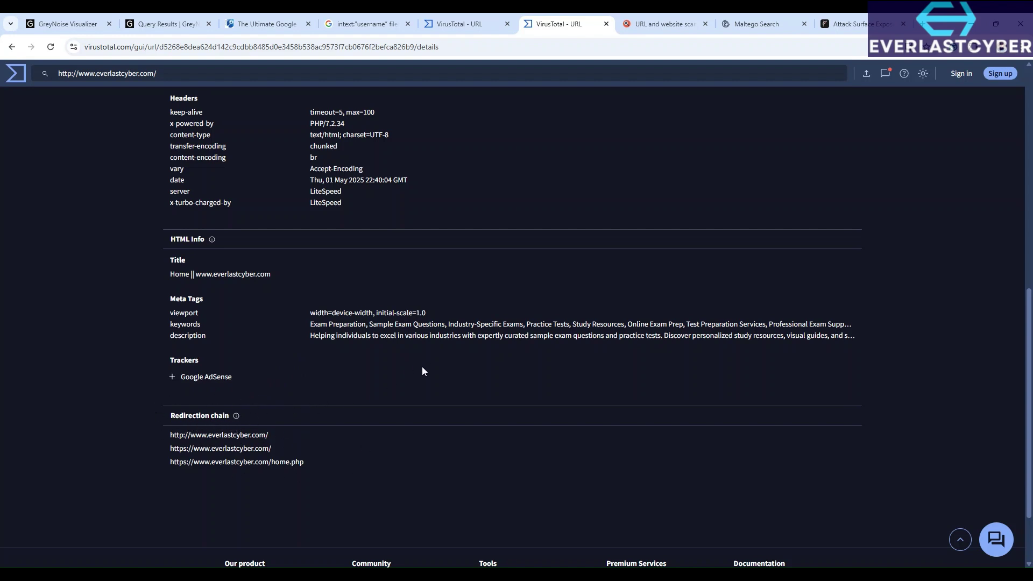
scroll(422, 371, "up", 9)
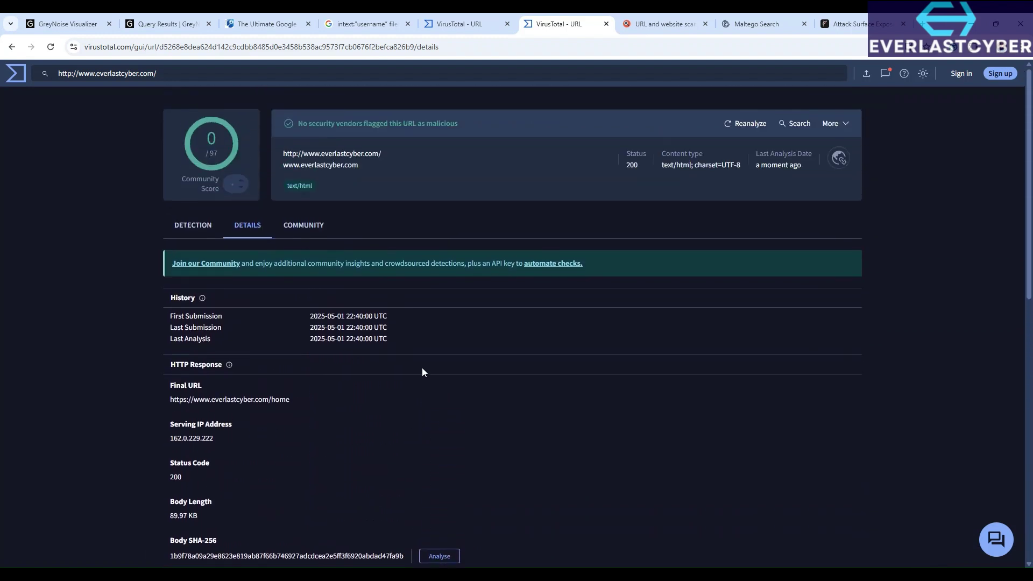
left_click(302, 227)
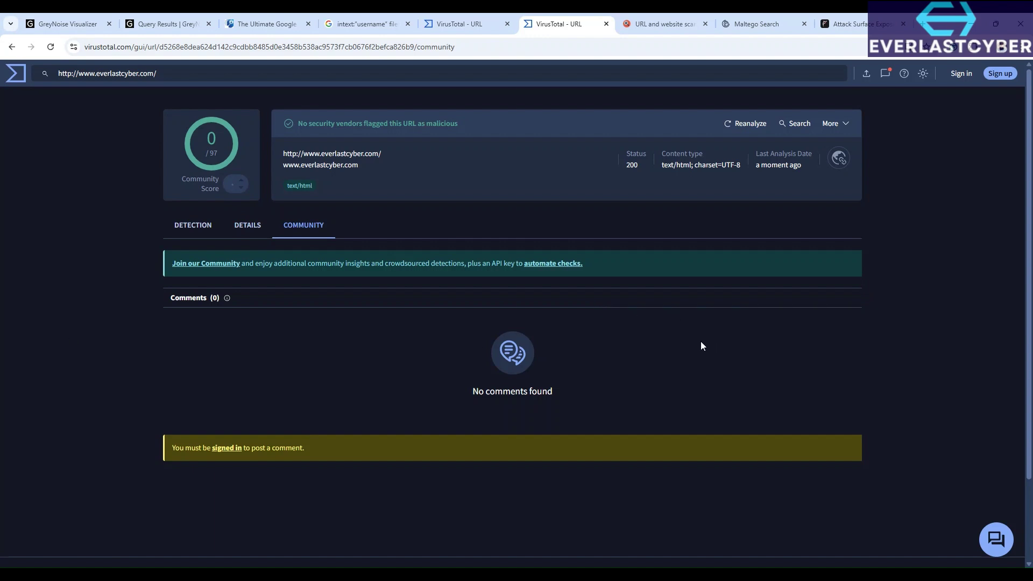
left_click(250, 225)
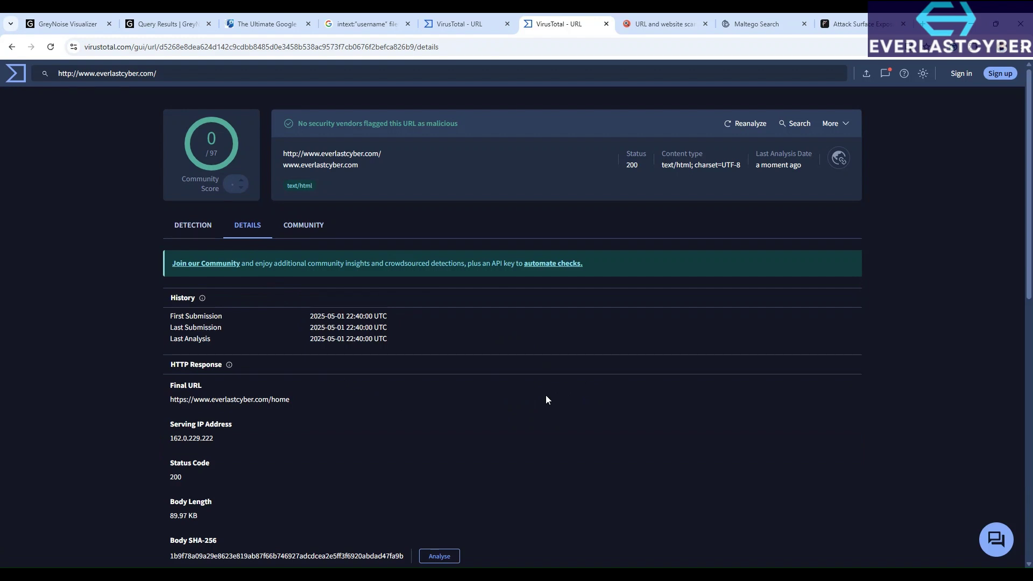
scroll(546, 399, "down", 2)
scroll(564, 395, "up", 2)
left_click(202, 226)
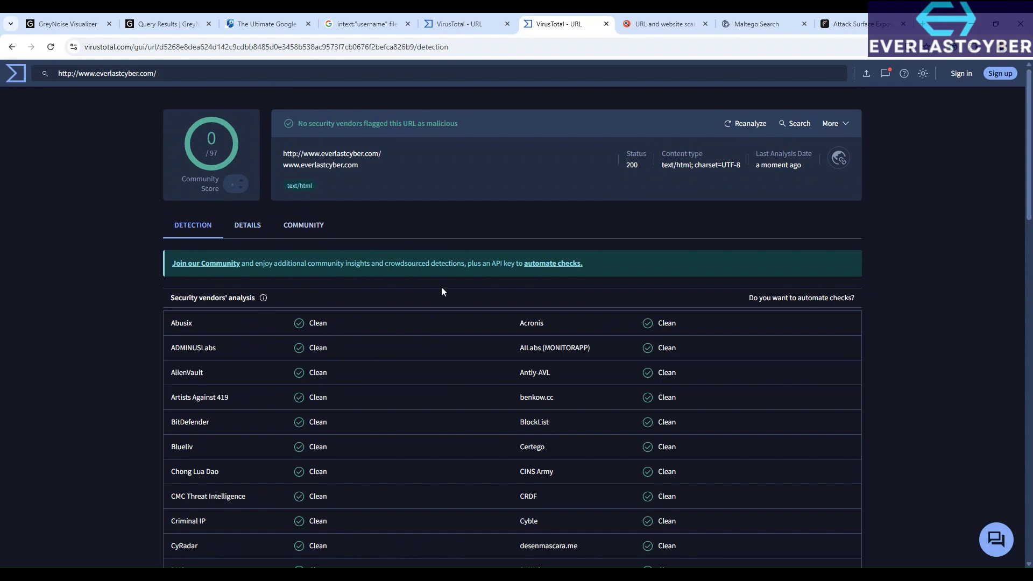
Switch to urlscan.io and browse its Recent scans list of public scans.
left_click(669, 25)
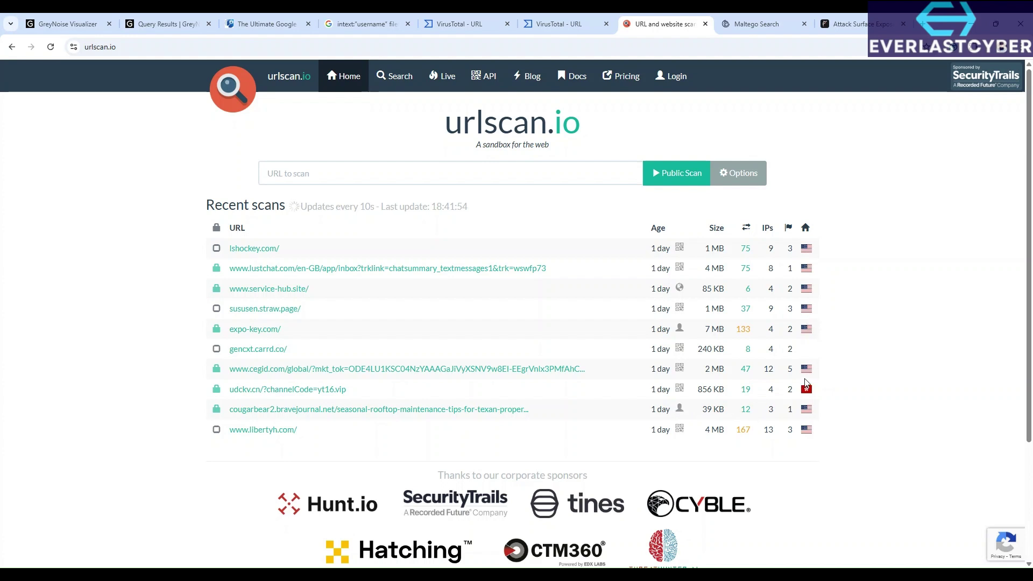
scroll(880, 408, "down", 1)
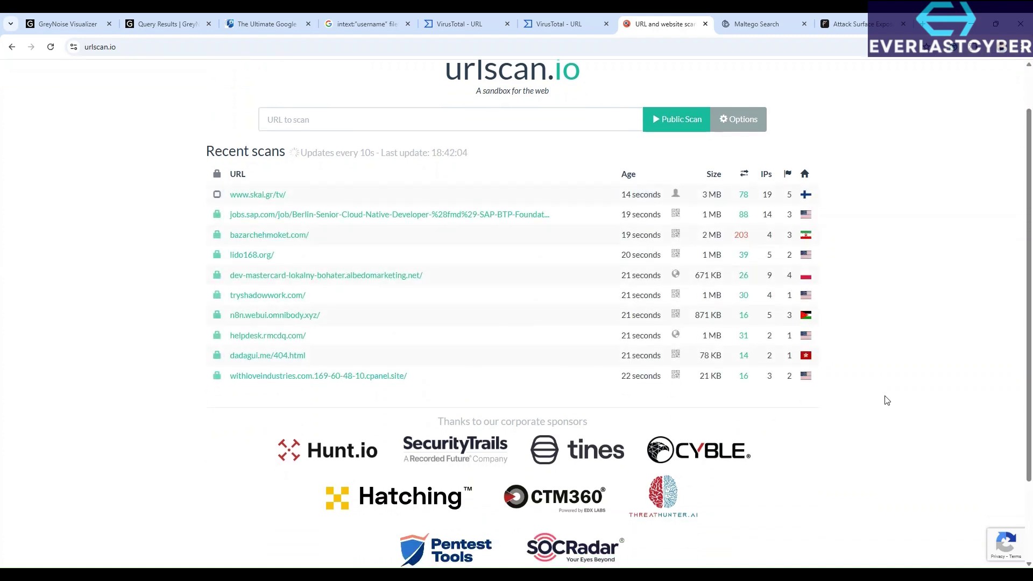
scroll(887, 400, "down", 1)
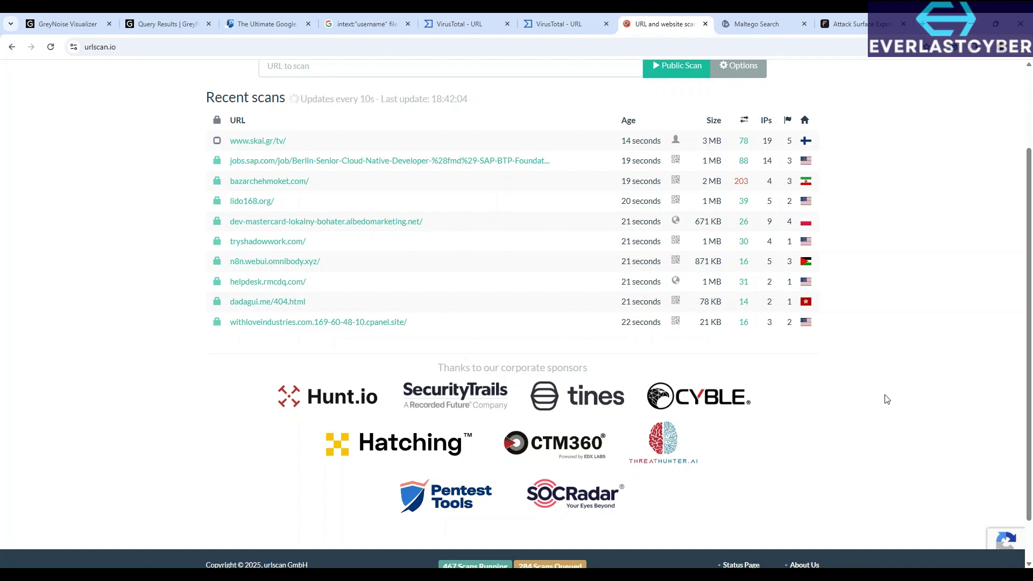
scroll(887, 400, "down", 1)
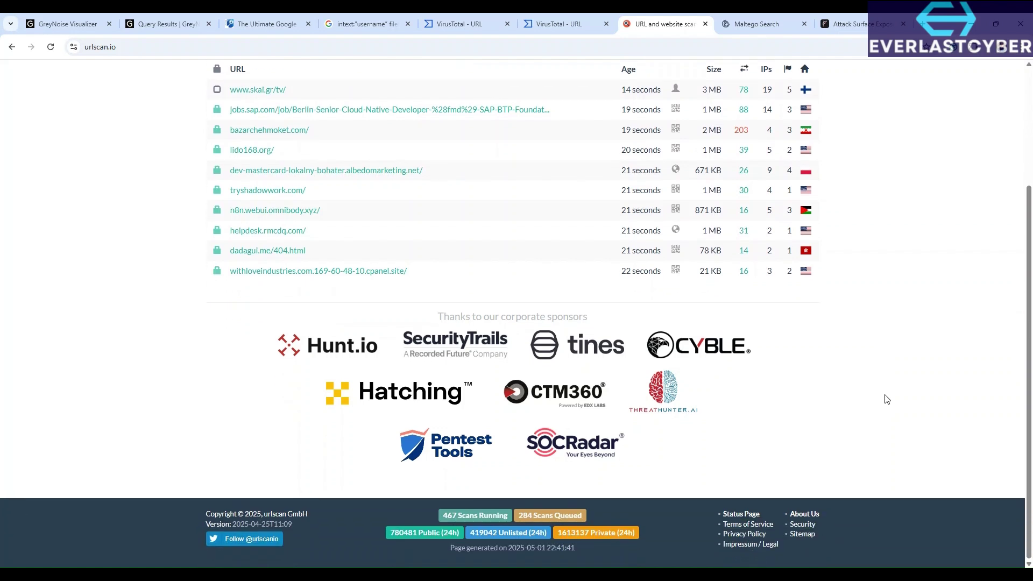
scroll(886, 399, "up", 3)
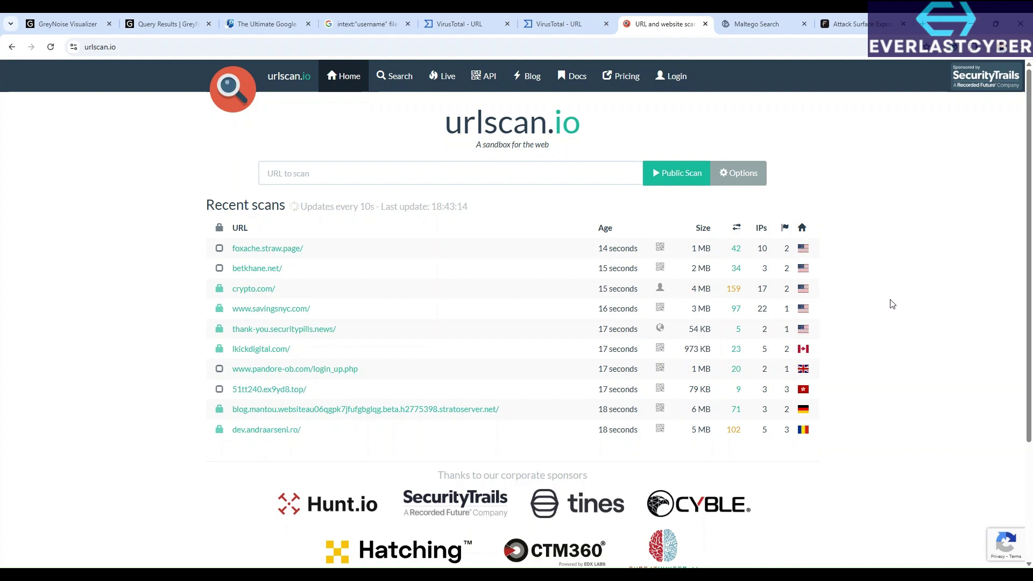
scroll(892, 304, "down", 1)
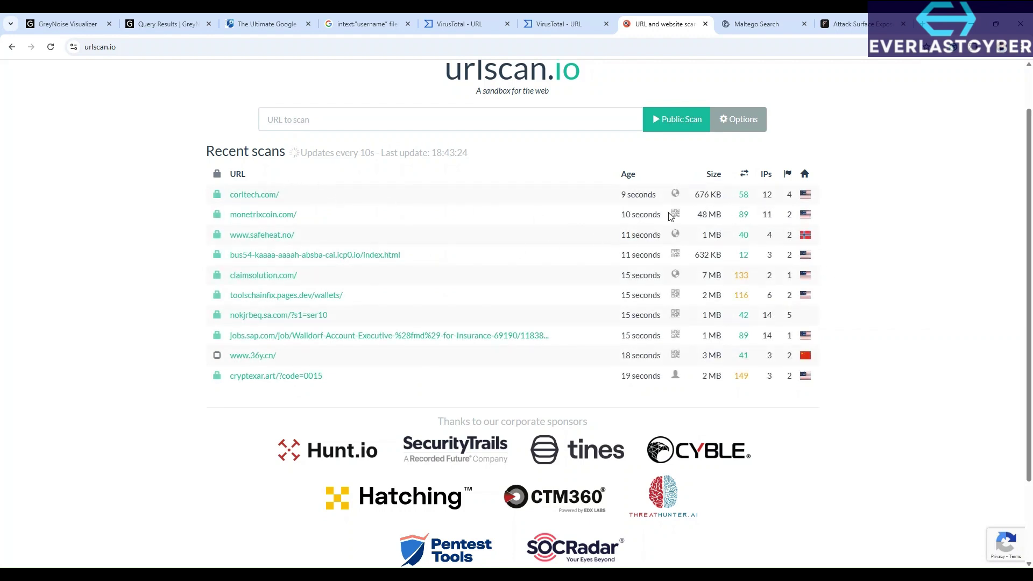
Open the monetrixcoin.com scan report and review its summary, IP/ASN table and page statistics.
left_click(250, 216)
scroll(269, 356, "down", 3)
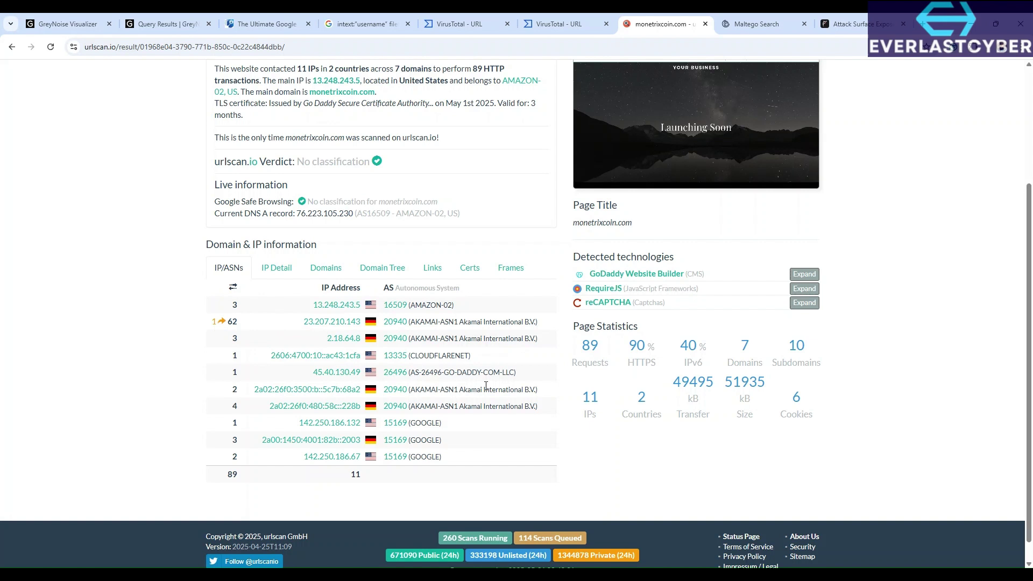
scroll(834, 435, "up", 2)
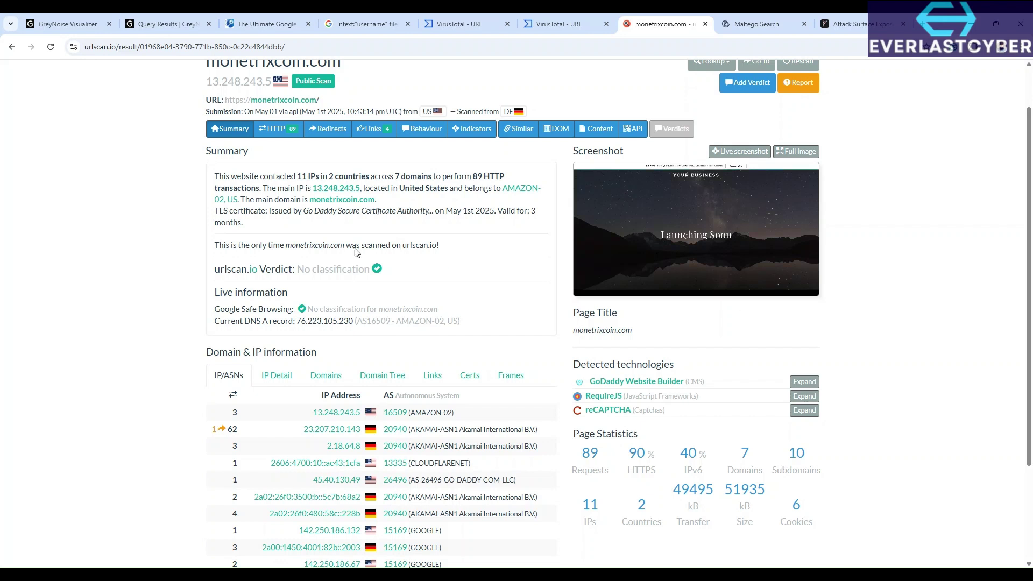
scroll(110, 253, "up", 1)
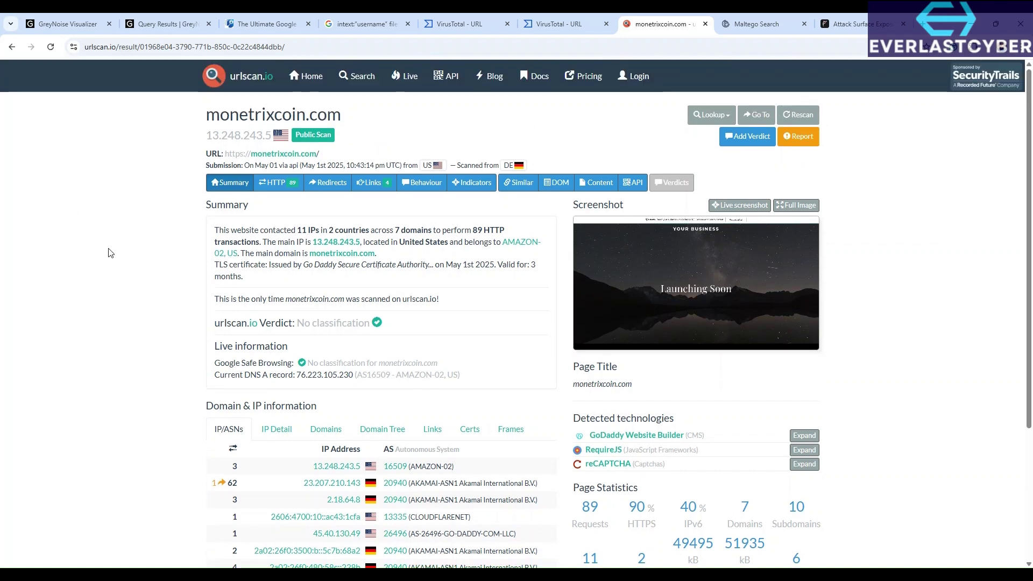
scroll(110, 277, "down", 2)
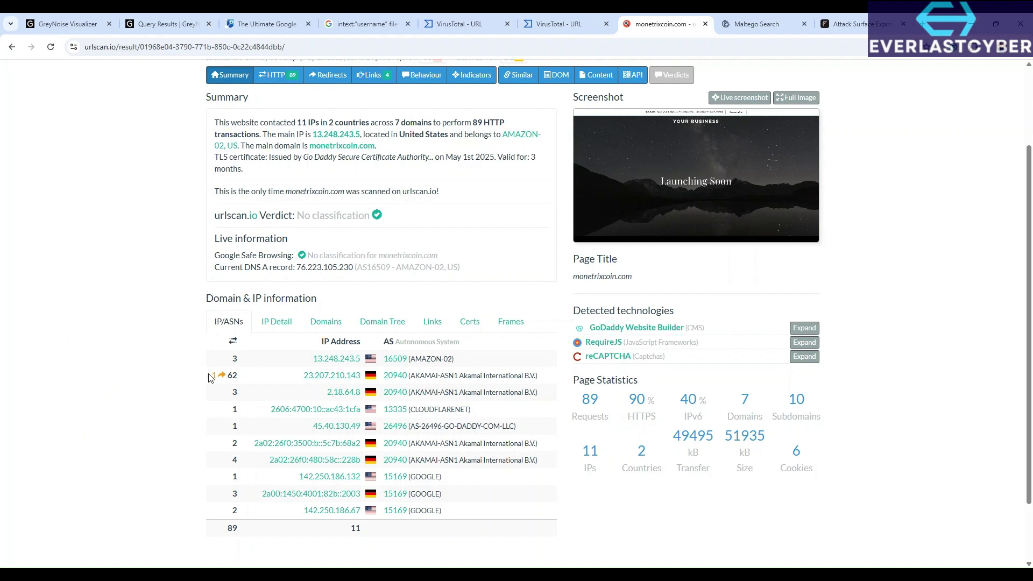
scroll(167, 393, "down", 1)
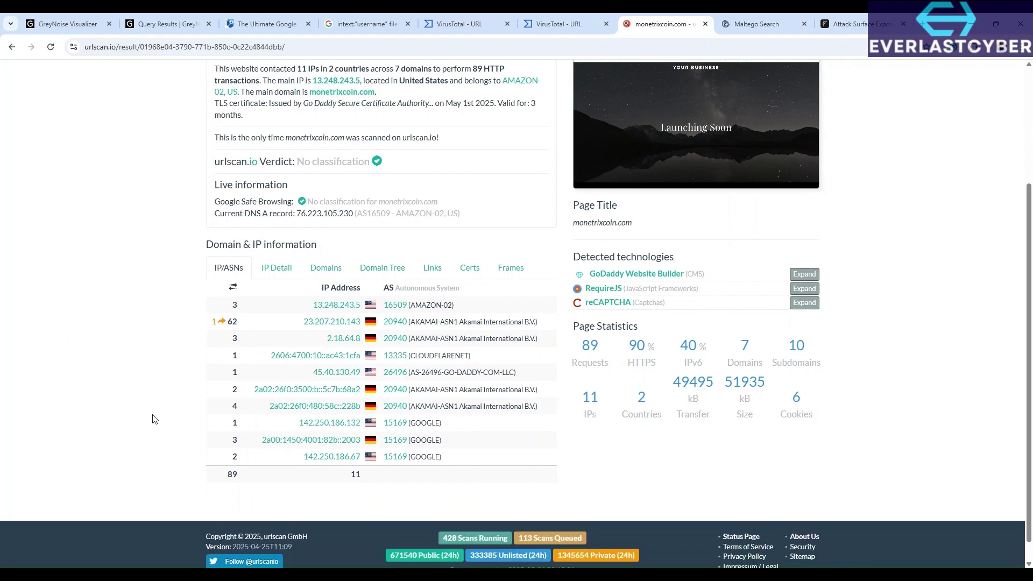
scroll(153, 417, "up", 3)
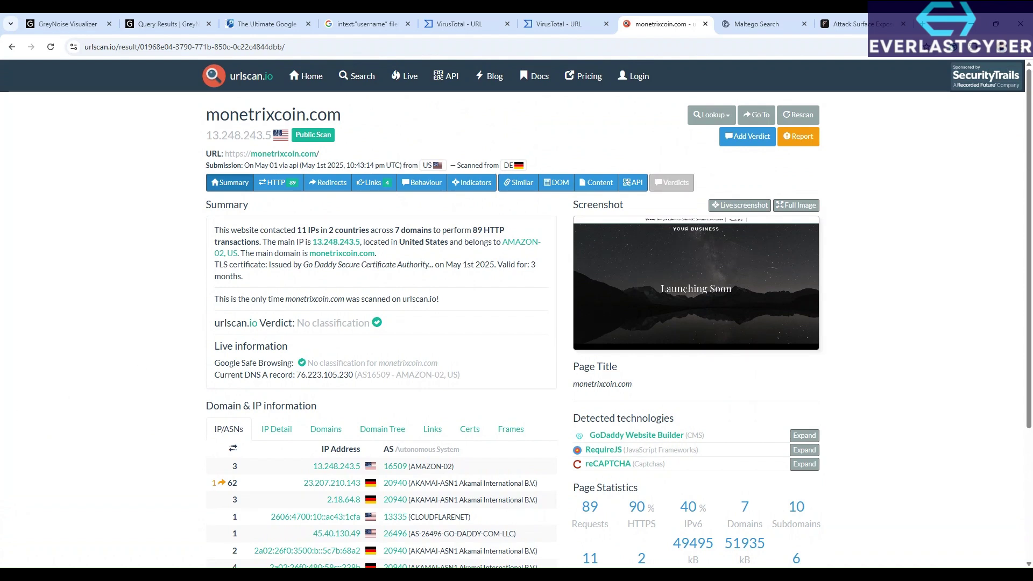
Switch to the Maltego Search page and read down to the Get Started signup form.
left_click(758, 26)
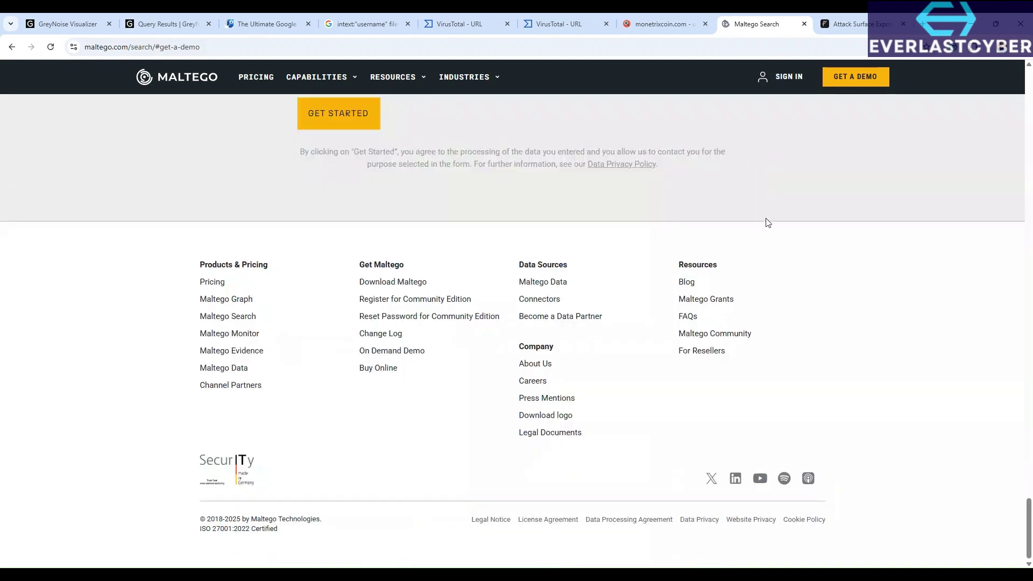
scroll(882, 273, "up", 10)
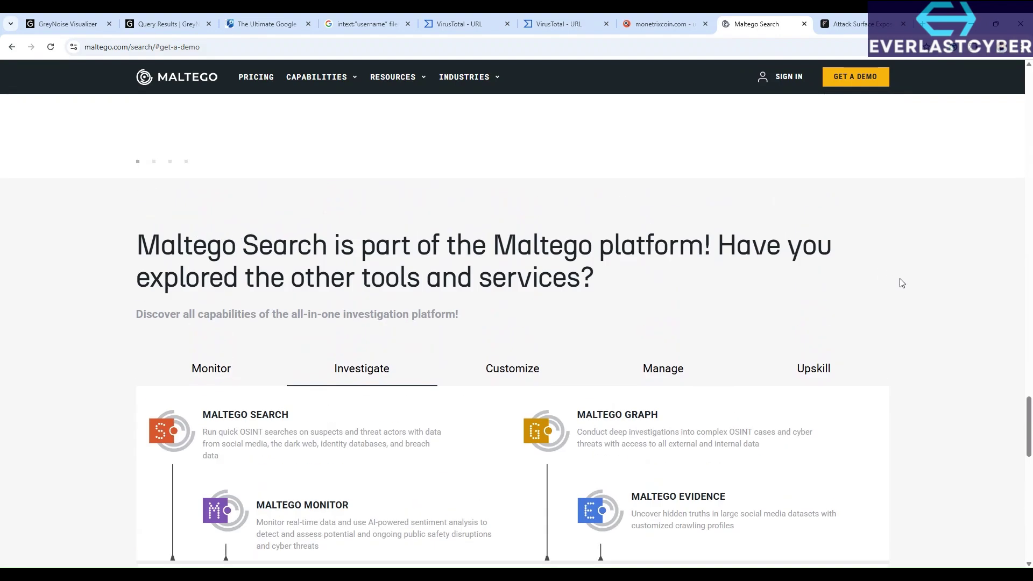
scroll(902, 283, "up", 1)
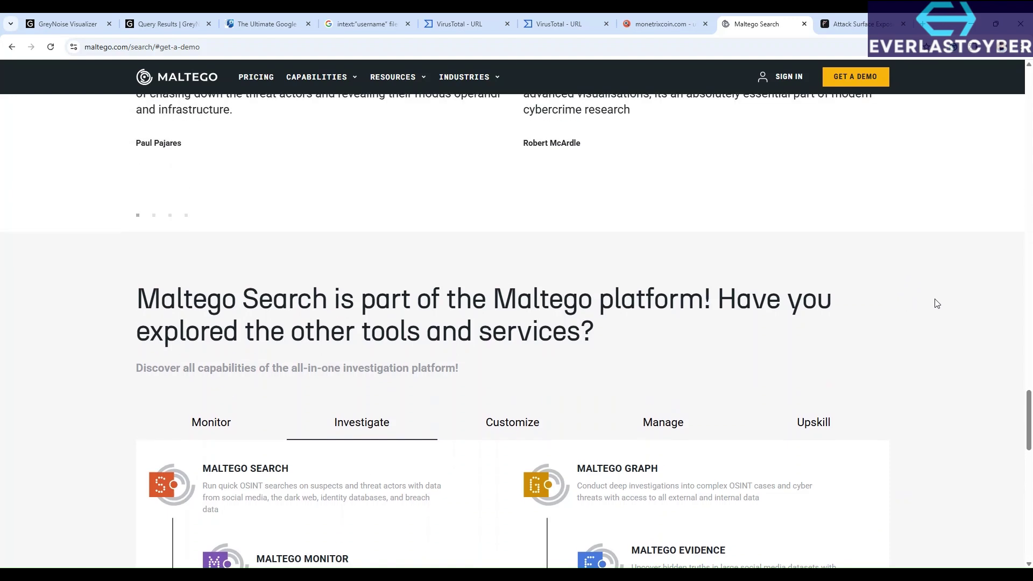
scroll(943, 321, "down", 2)
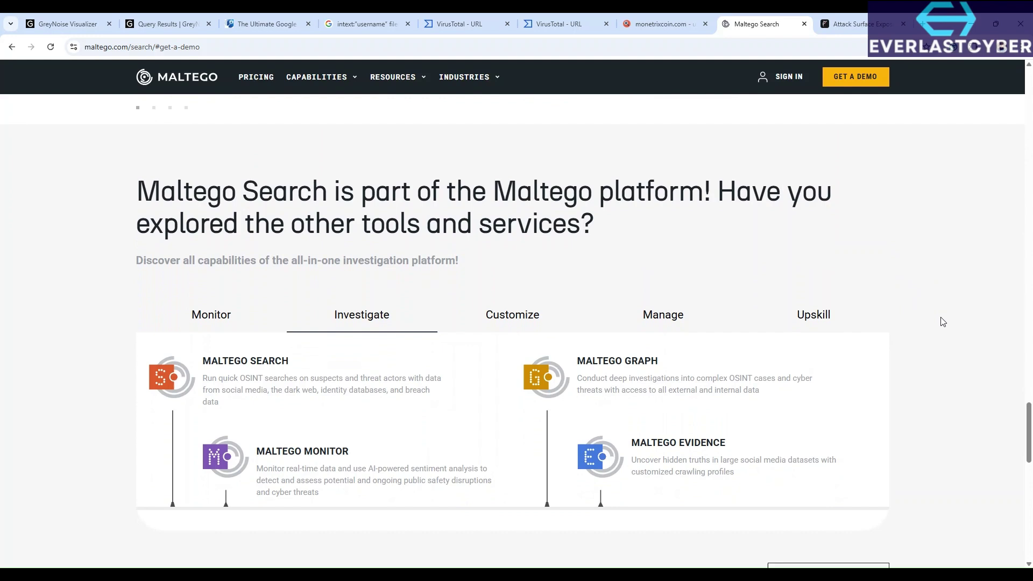
scroll(942, 322, "down", 3)
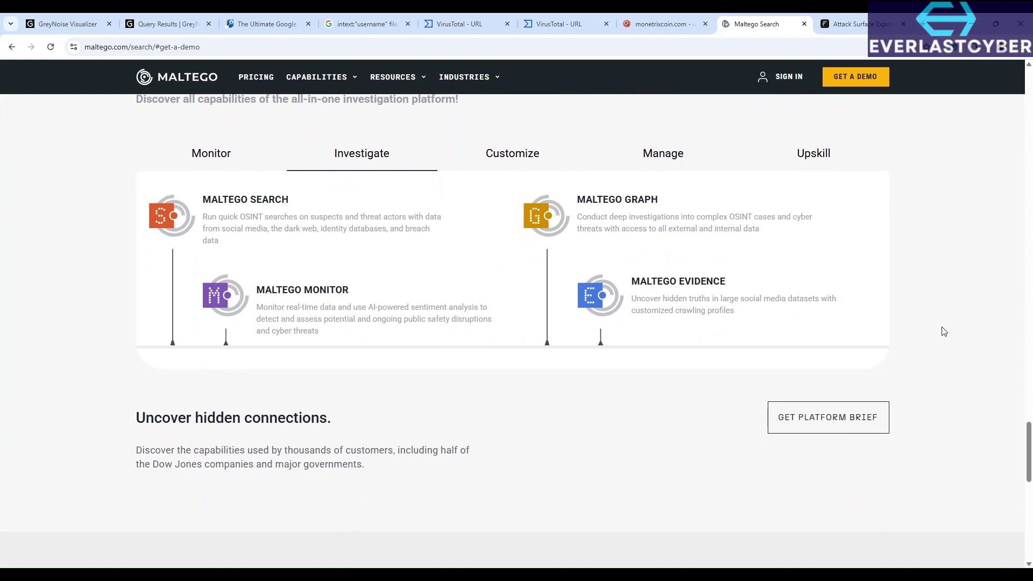
scroll(944, 331, "down", 2)
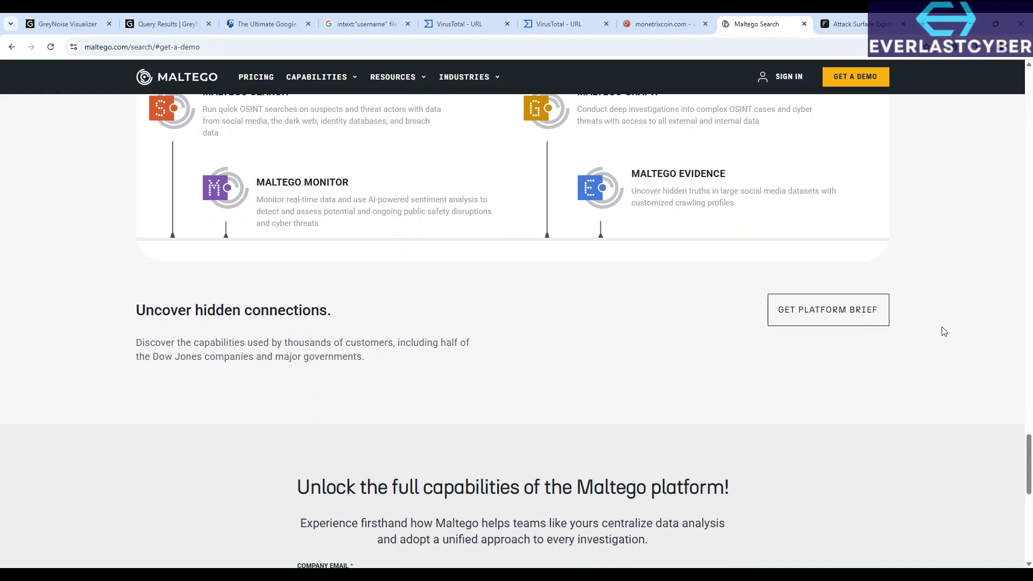
scroll(944, 331, "down", 1)
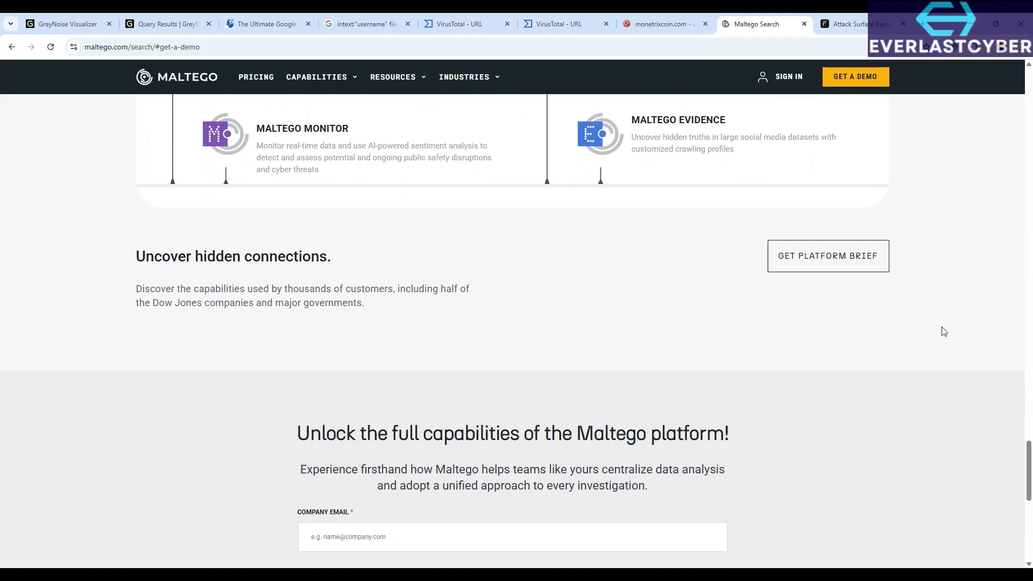
scroll(944, 331, "down", 1)
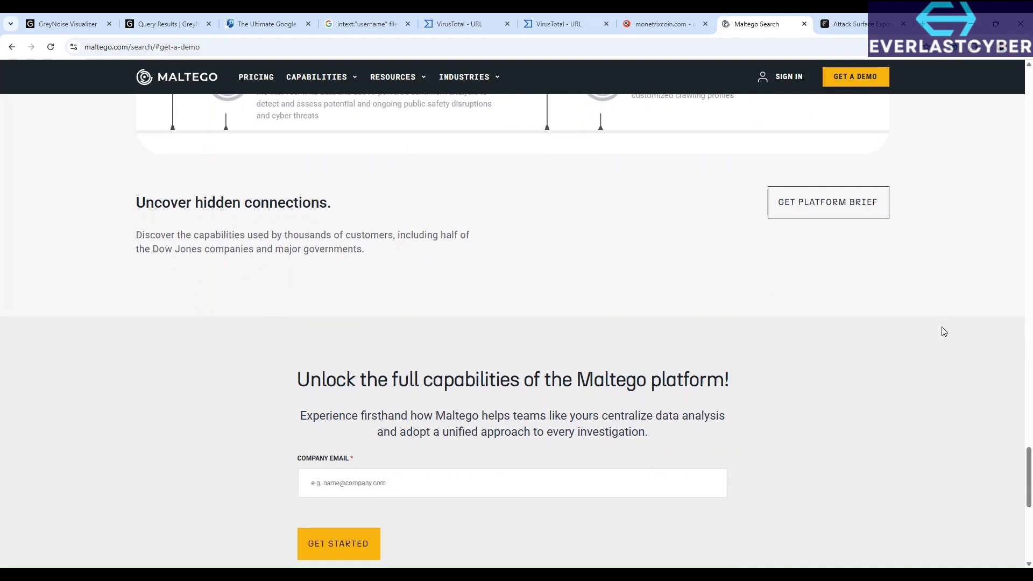
scroll(944, 332, "down", 2)
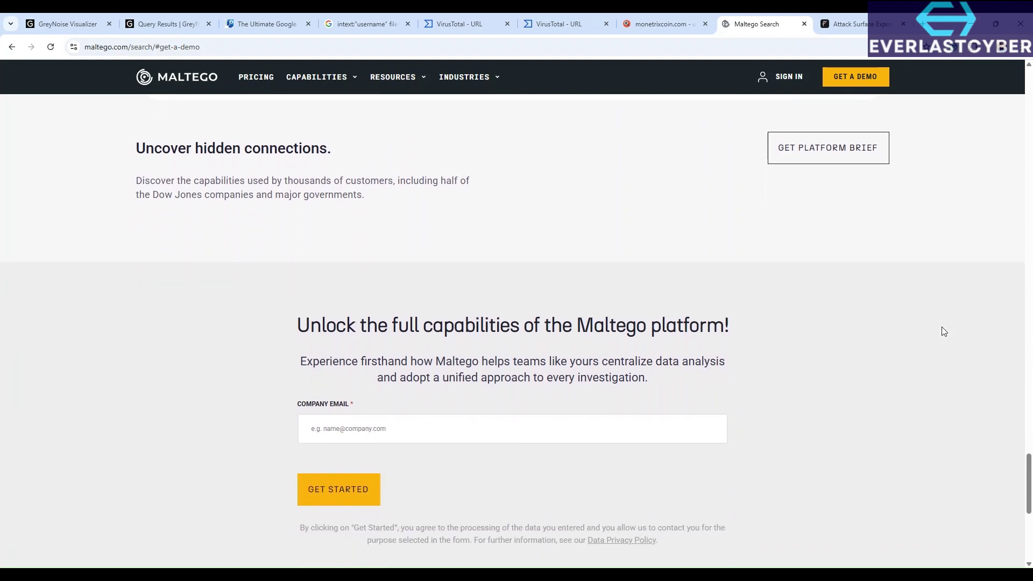
Return up the page to the 'Maltego Search checks' data-coverage list.
scroll(944, 331, "up", 7)
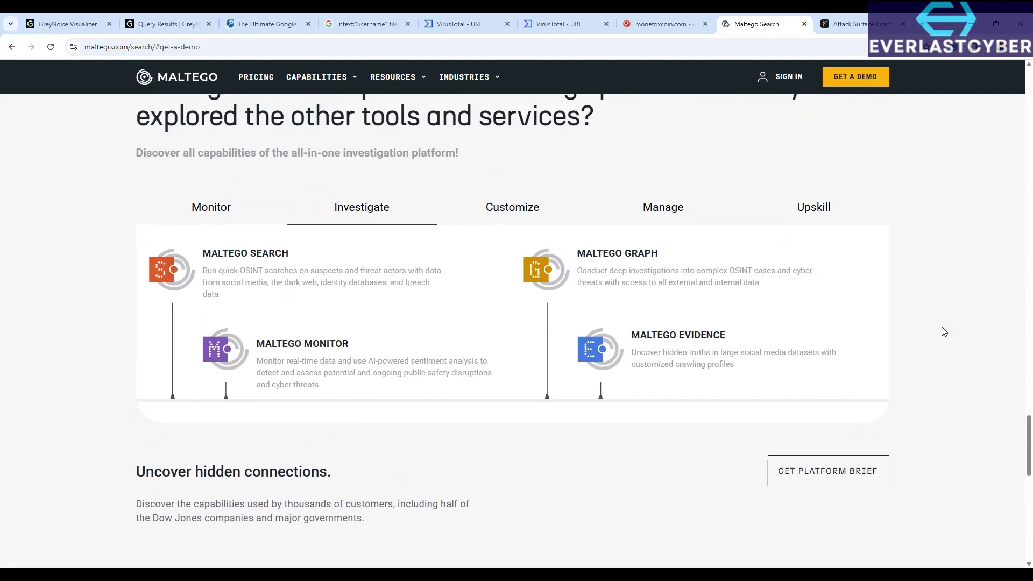
scroll(944, 332, "up", 1)
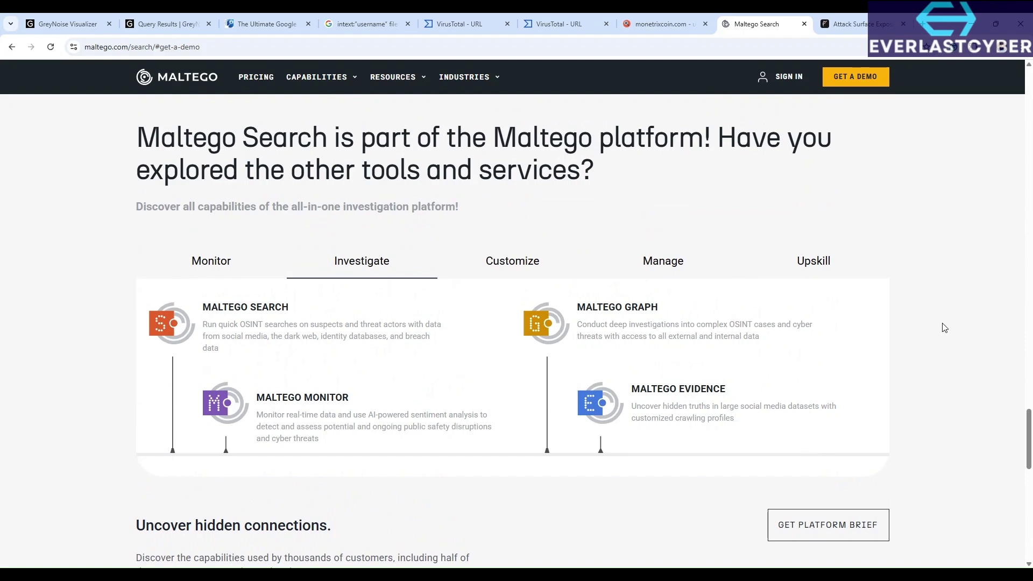
scroll(944, 328, "up", 4)
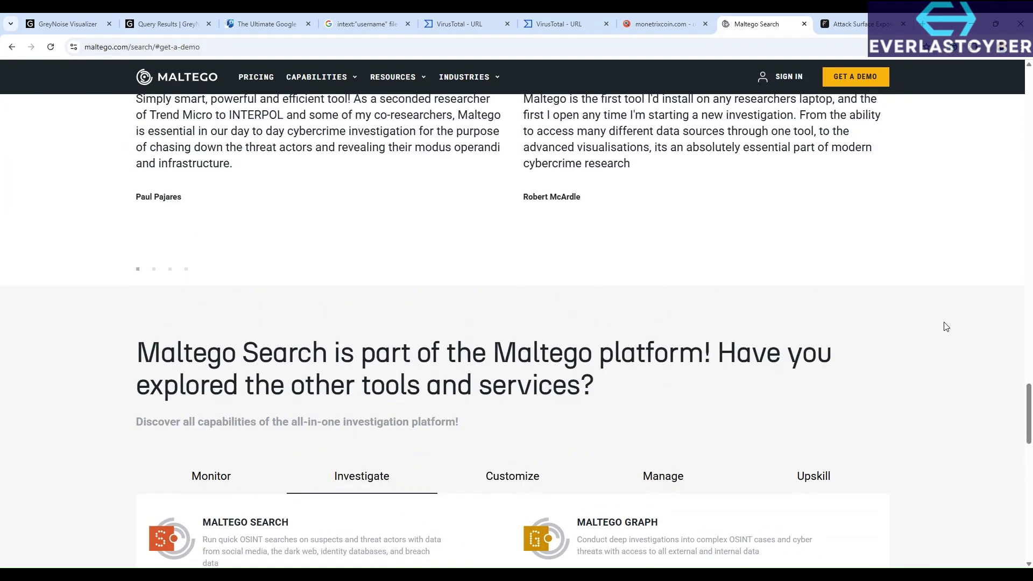
scroll(946, 327, "up", 4)
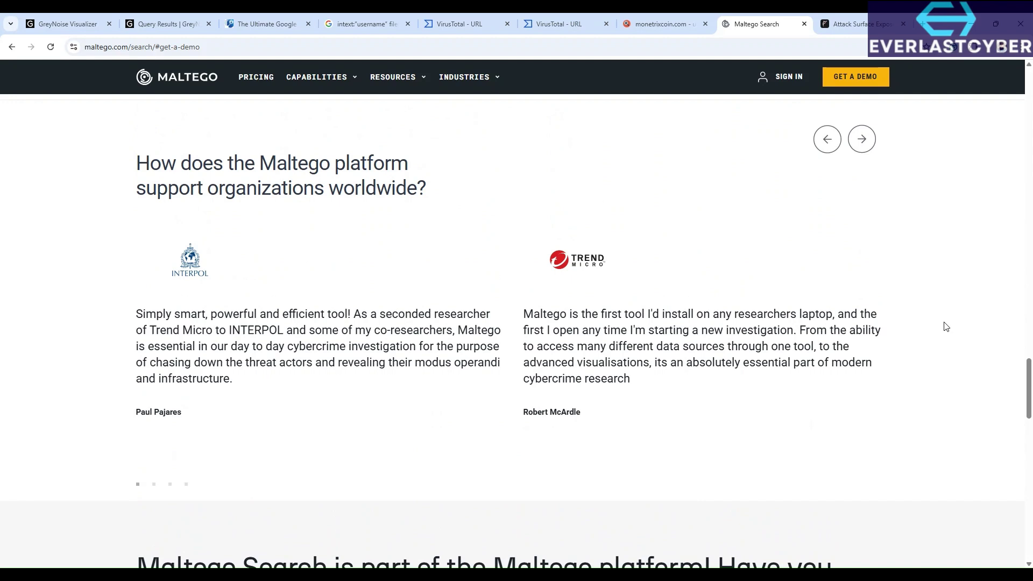
scroll(945, 327, "up", 7)
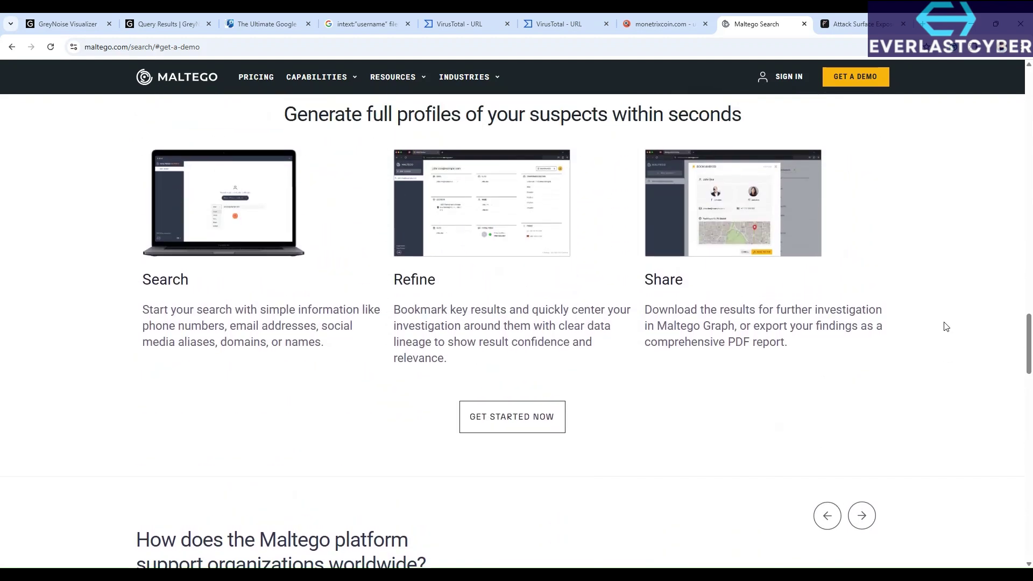
scroll(946, 327, "up", 1)
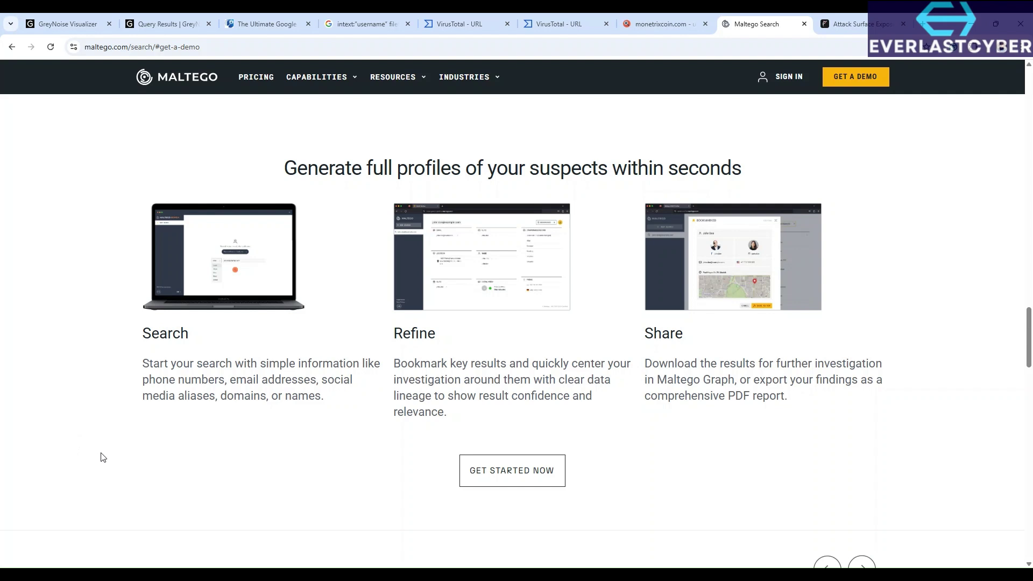
scroll(87, 341, "up", 1)
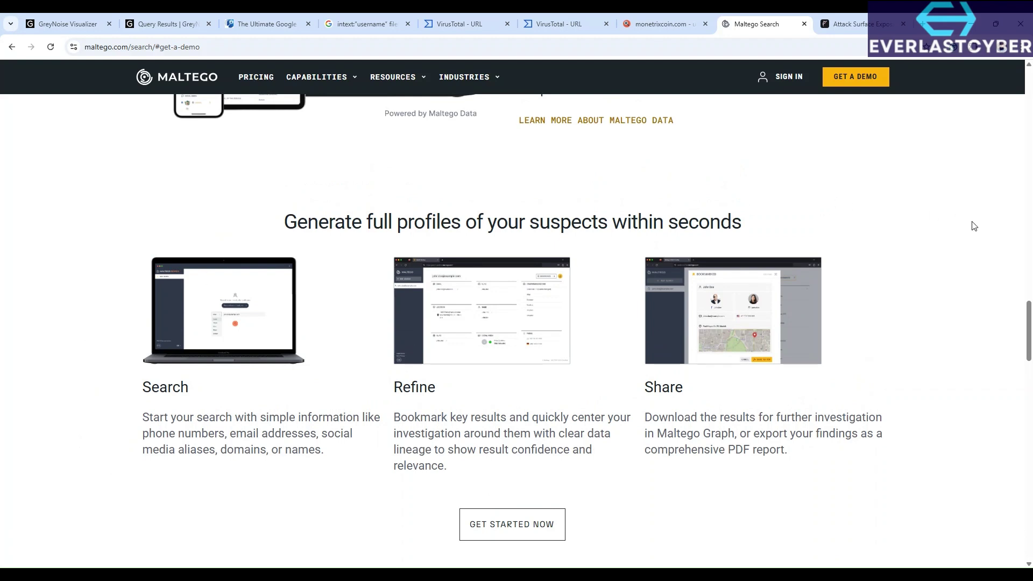
scroll(987, 272, "up", 3)
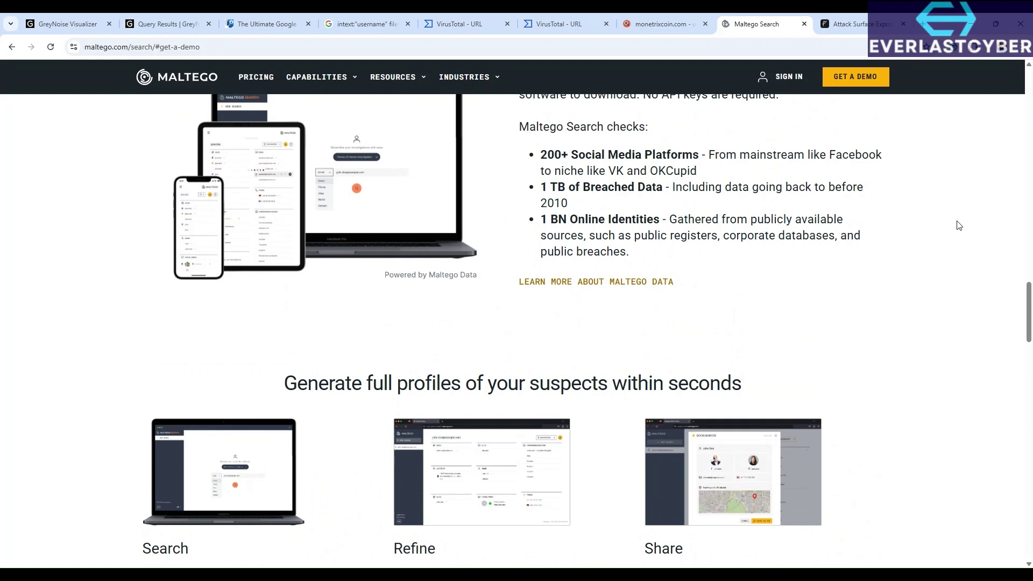
Switch to Intel 471's Attack Surface Exposure page and read down to 'What Industry Analysts Are Saying'.
left_click(861, 24)
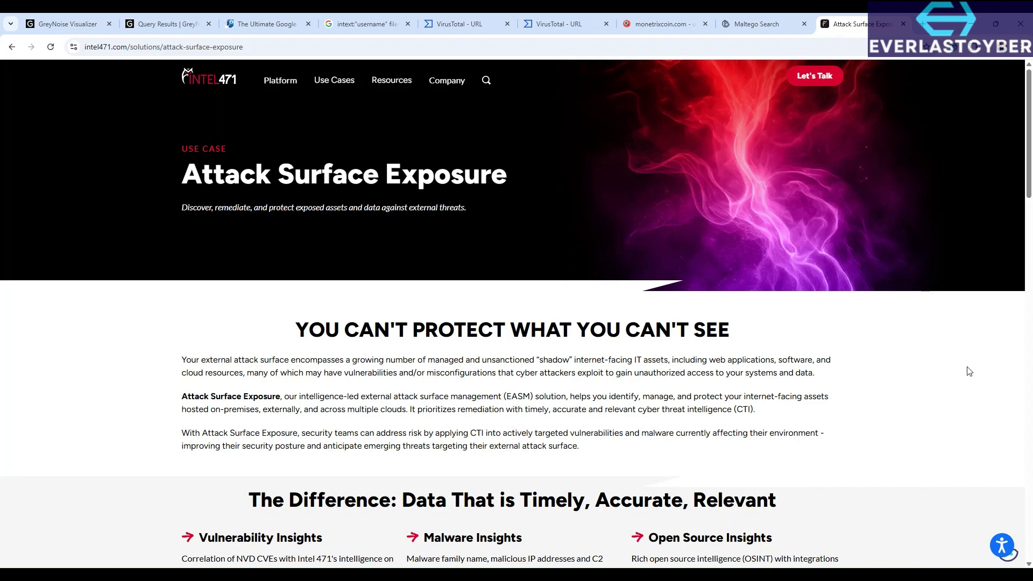
scroll(968, 371, "down", 2)
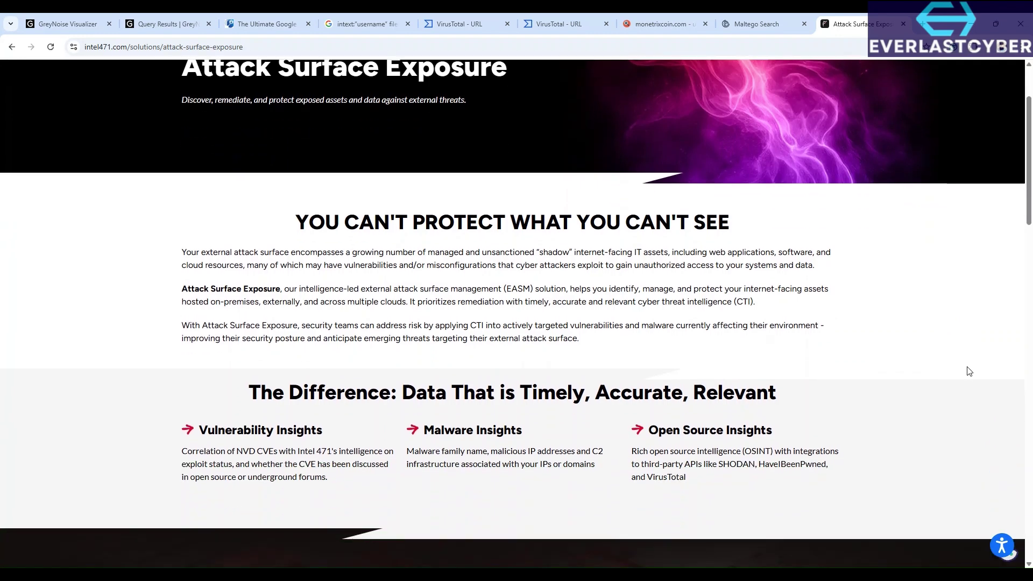
scroll(969, 371, "down", 6)
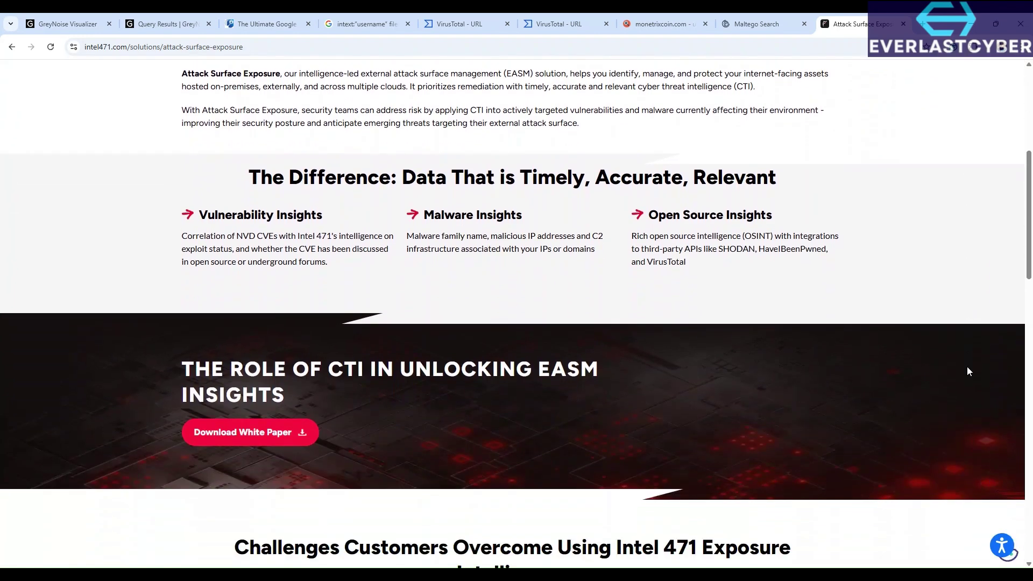
scroll(969, 371, "down", 1)
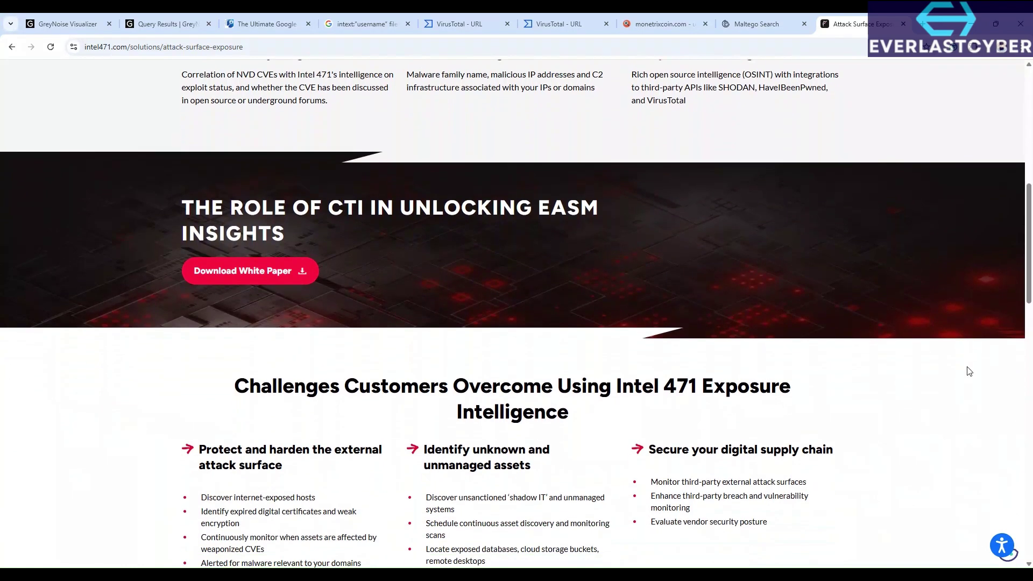
scroll(969, 372, "down", 5)
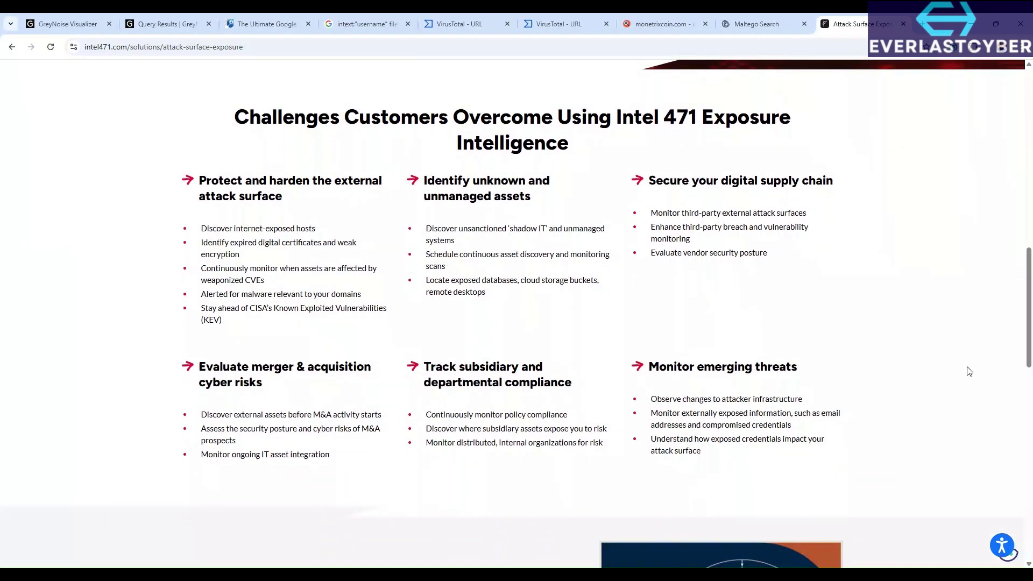
scroll(968, 371, "down", 2)
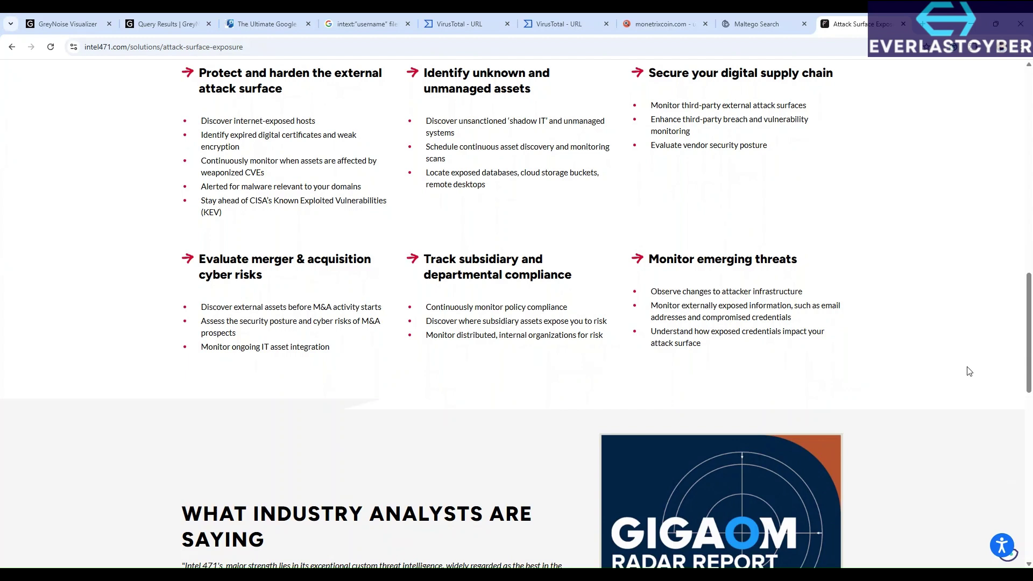
scroll(969, 371, "down", 2)
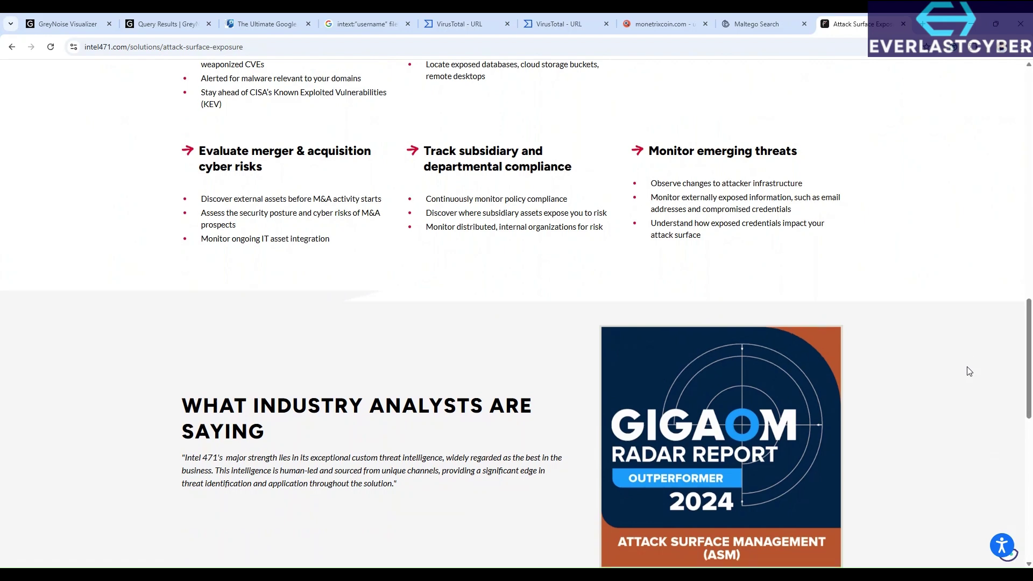
scroll(969, 371, "down", 1)
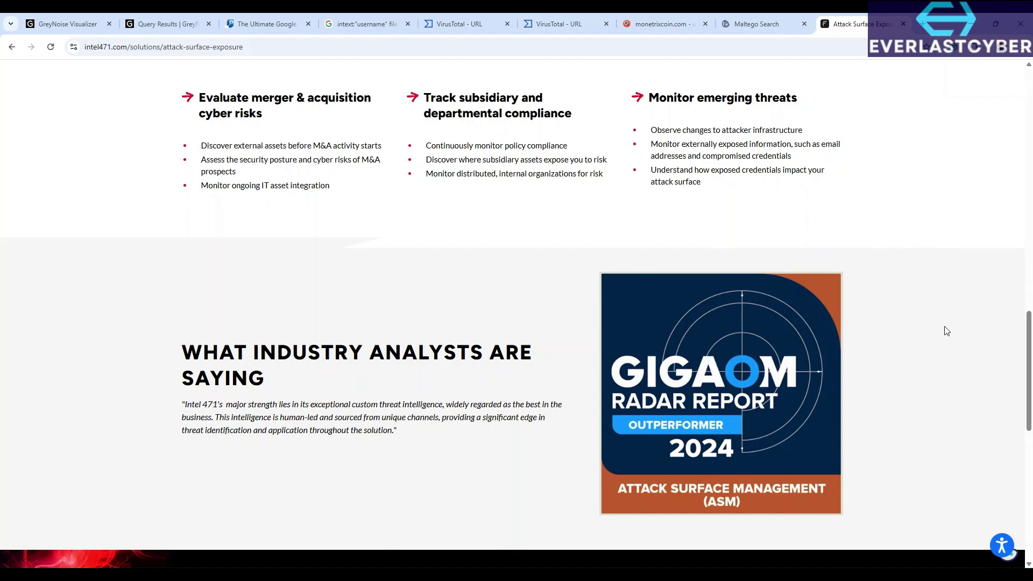
scroll(946, 330, "up", 1)
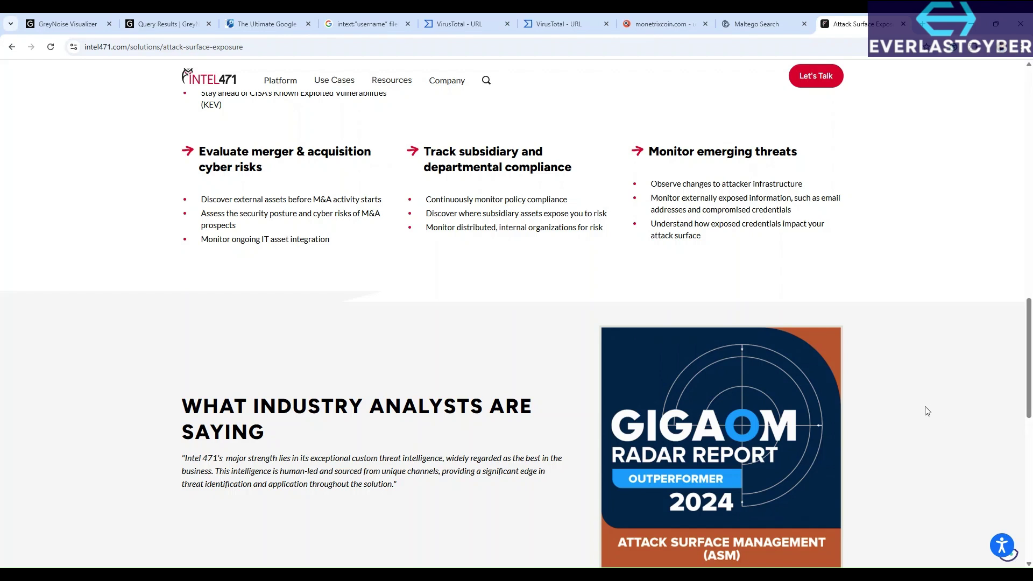
scroll(928, 411, "up", 1)
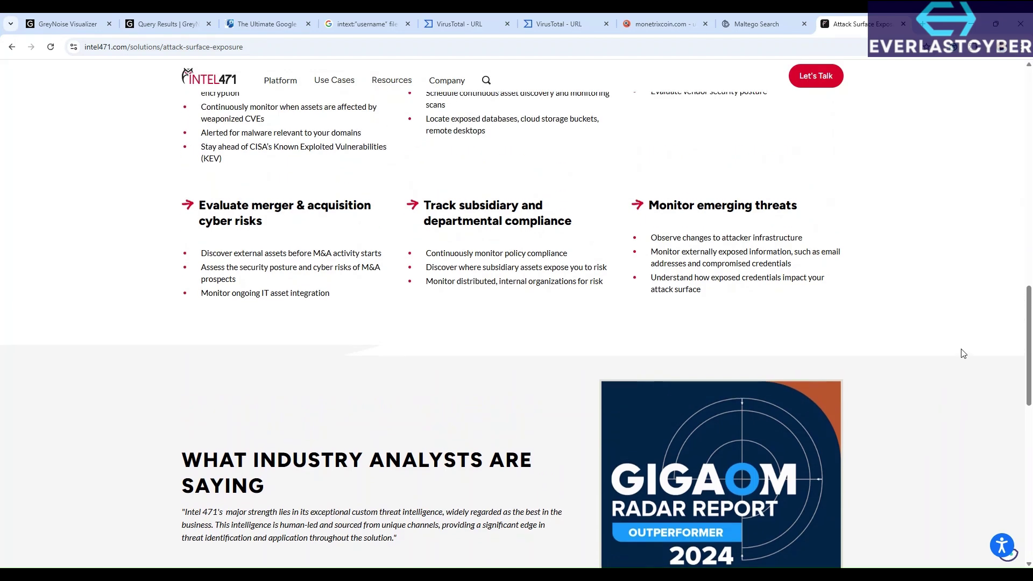
scroll(963, 352, "down", 2)
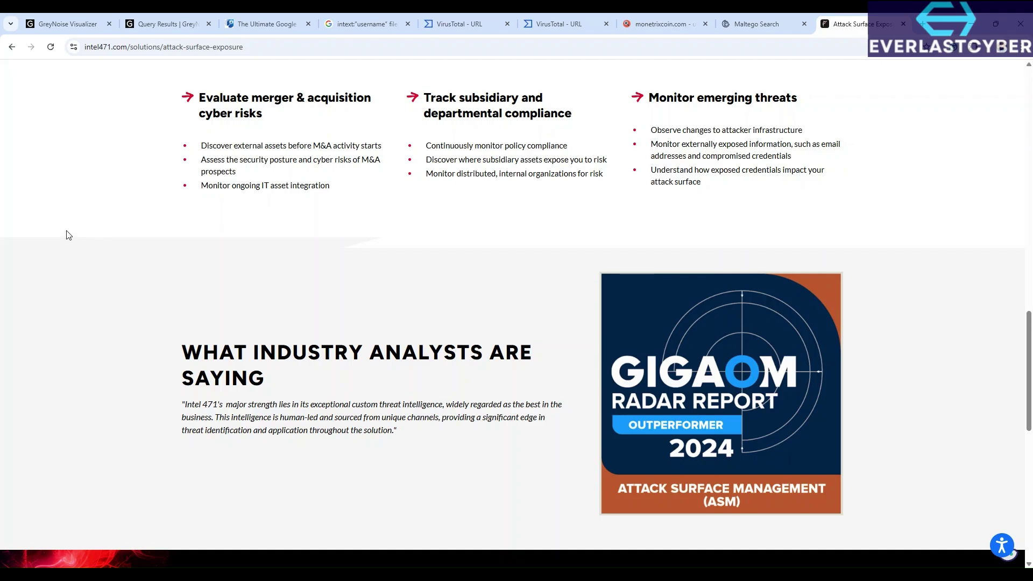
scroll(77, 237, "down", 1)
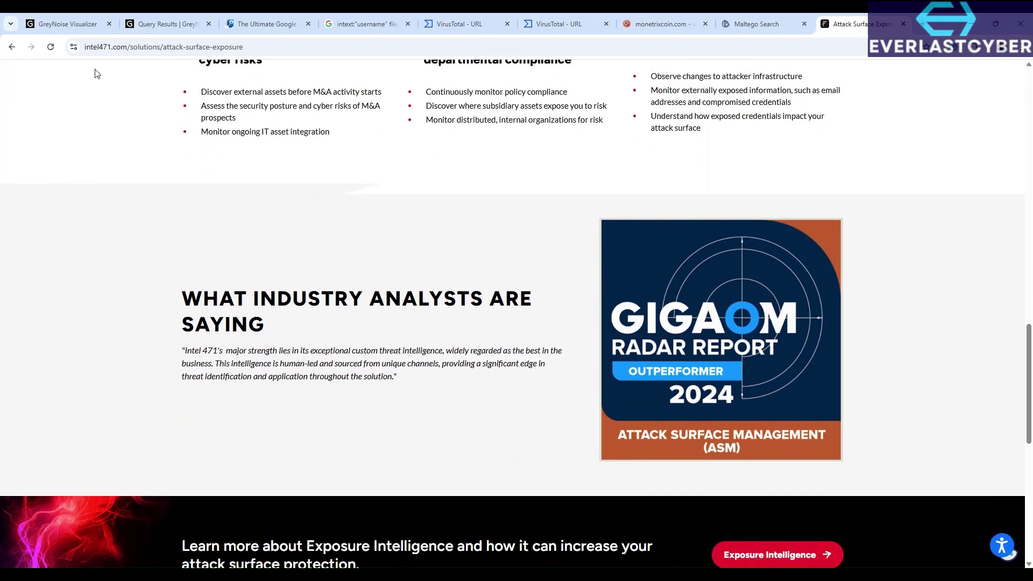